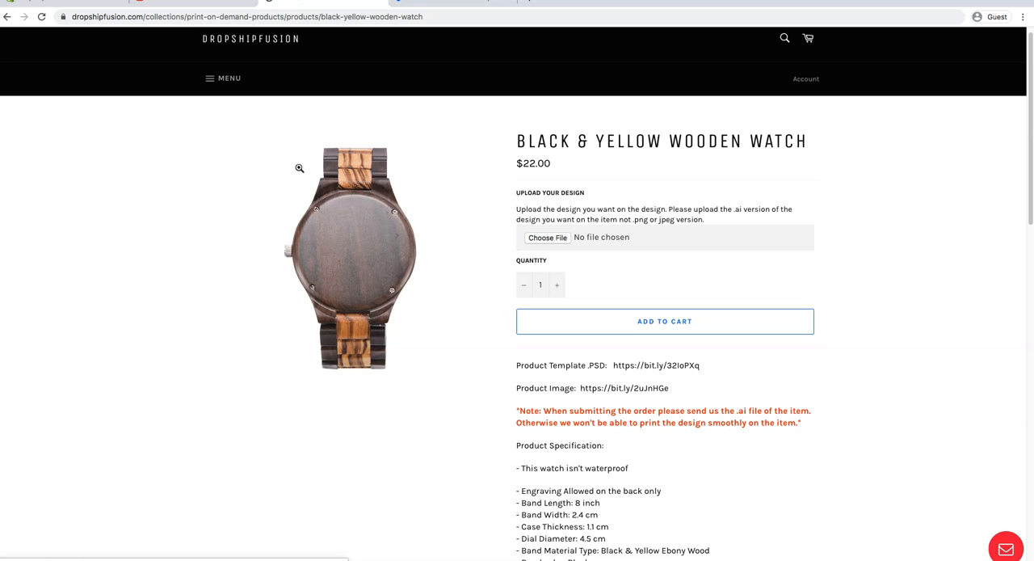
From the store's homepage, open the print on demand collection and view the Black & Yellow Wooden Watch product.
click(254, 36)
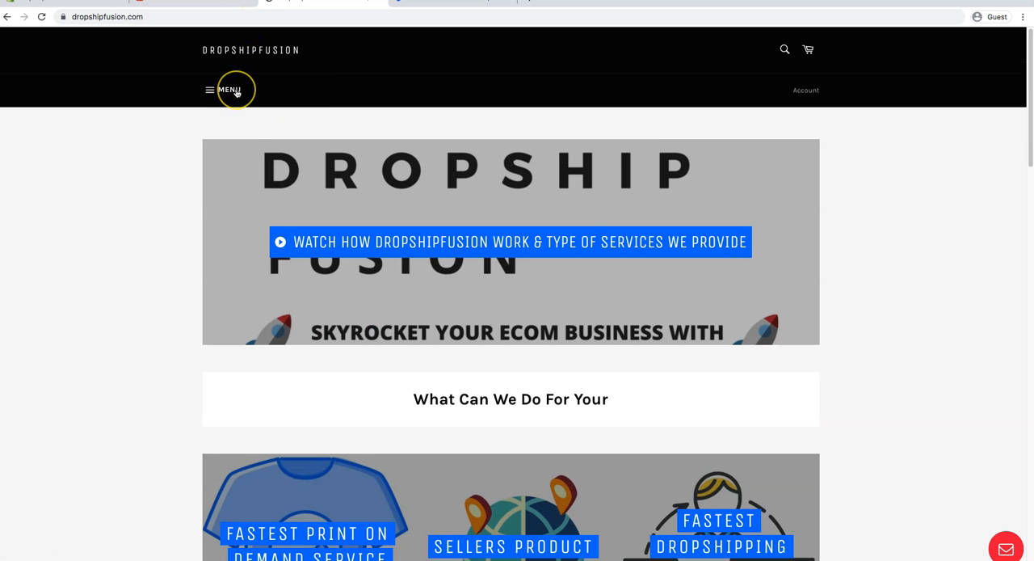
scroll(258, 87, down, 2)
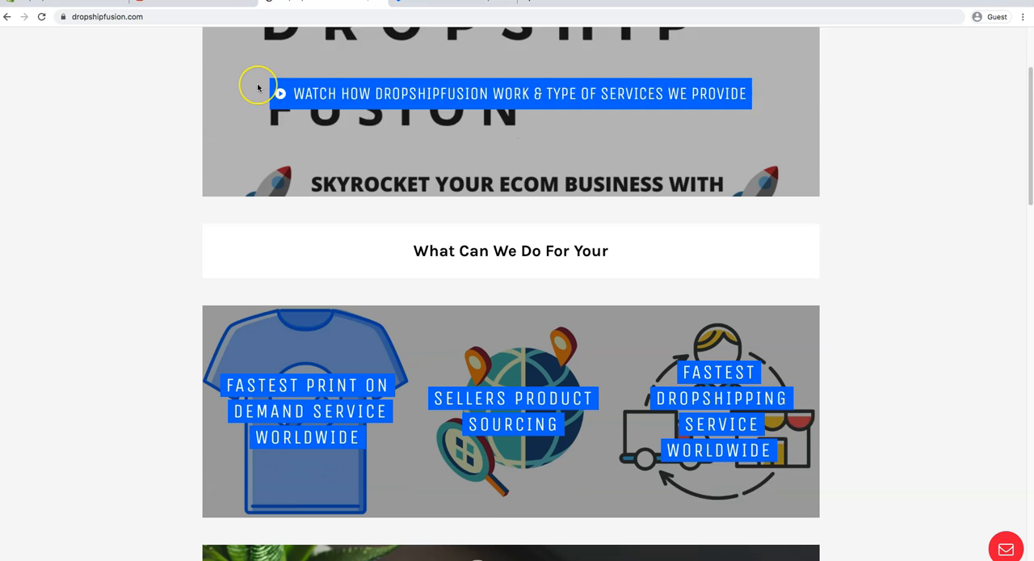
scroll(257, 87, down, 1)
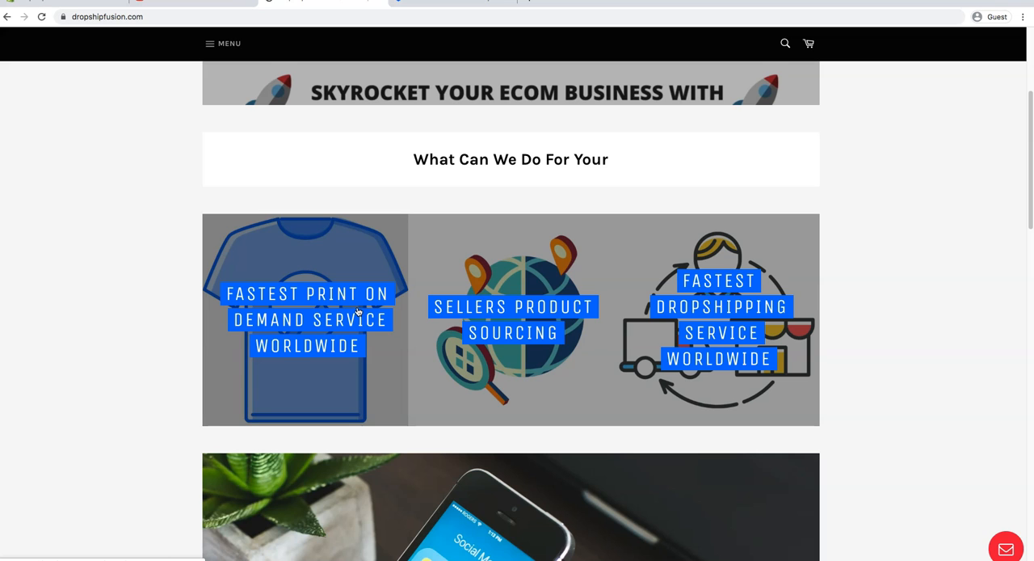
click(357, 311)
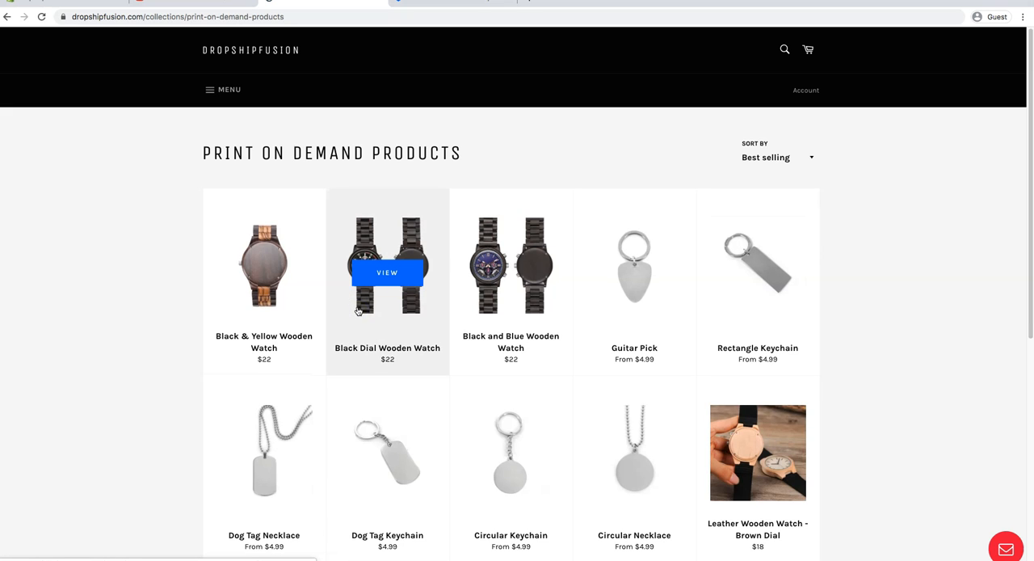
click(286, 336)
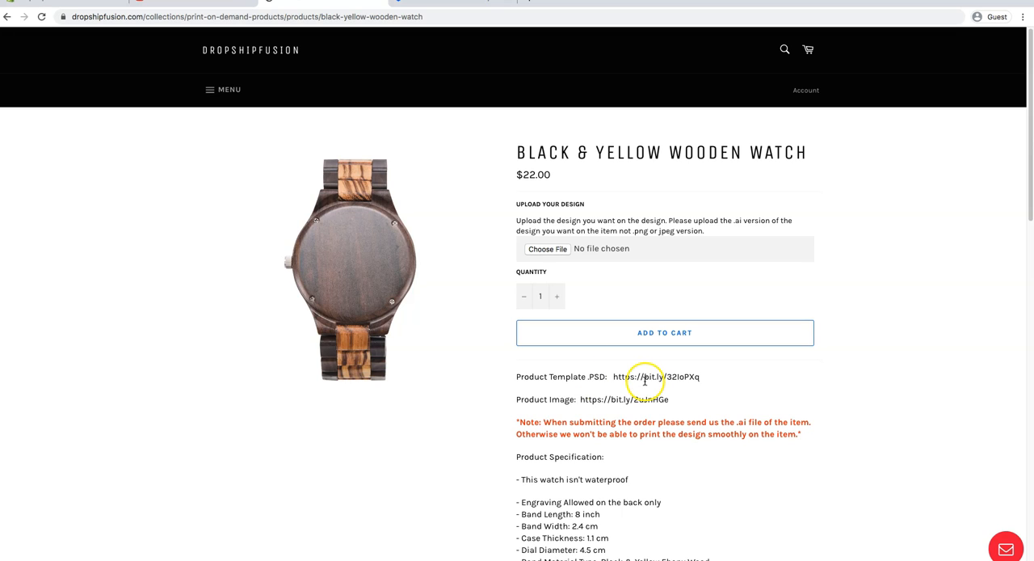
Follow the Product Template .PSD link given in the watch's product description.
click(612, 377)
mouse_move(612, 377)
mouse_down()
mouse_move(709, 386)
mouse_move(611, 376)
mouse_up()
right_click(629, 377)
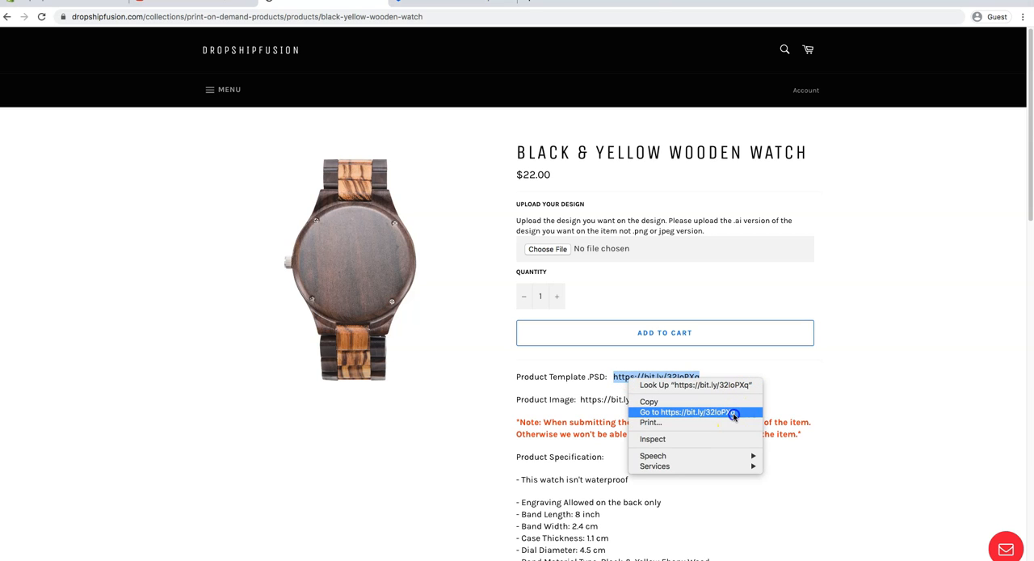
click(729, 412)
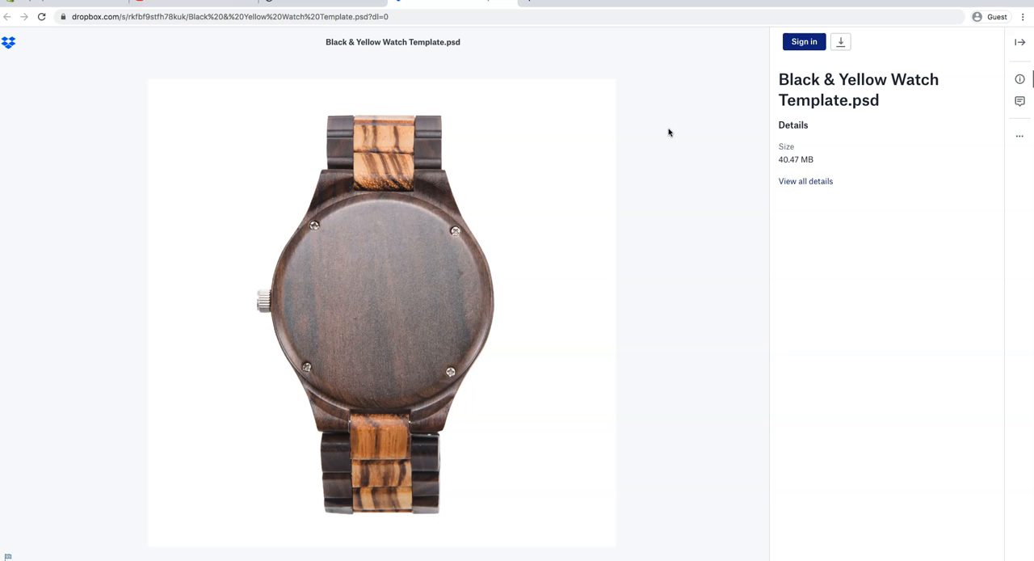
Download Black & Yellow Watch Template.psd directly to the computer and open it in Photoshop.
click(839, 41)
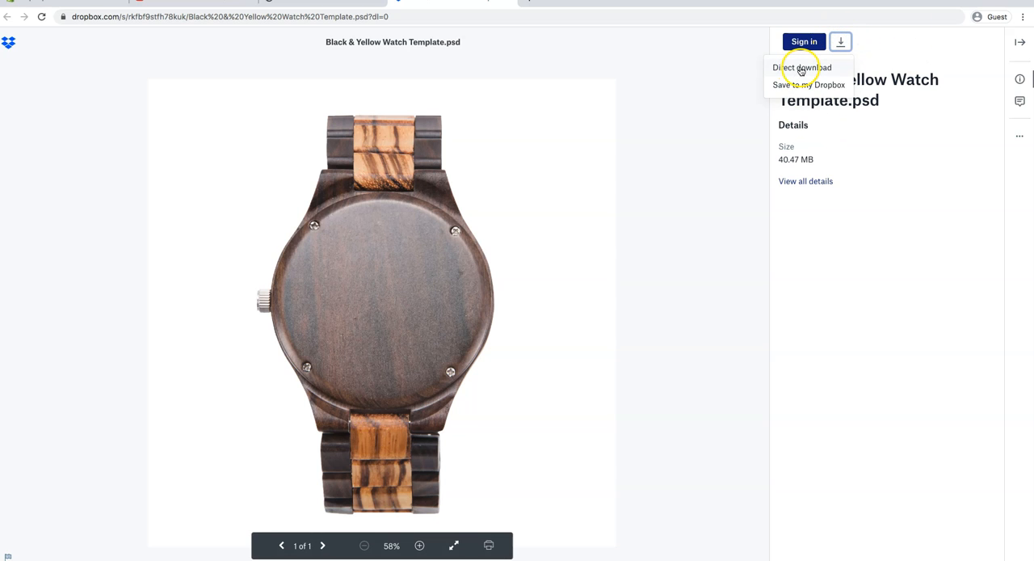
click(800, 68)
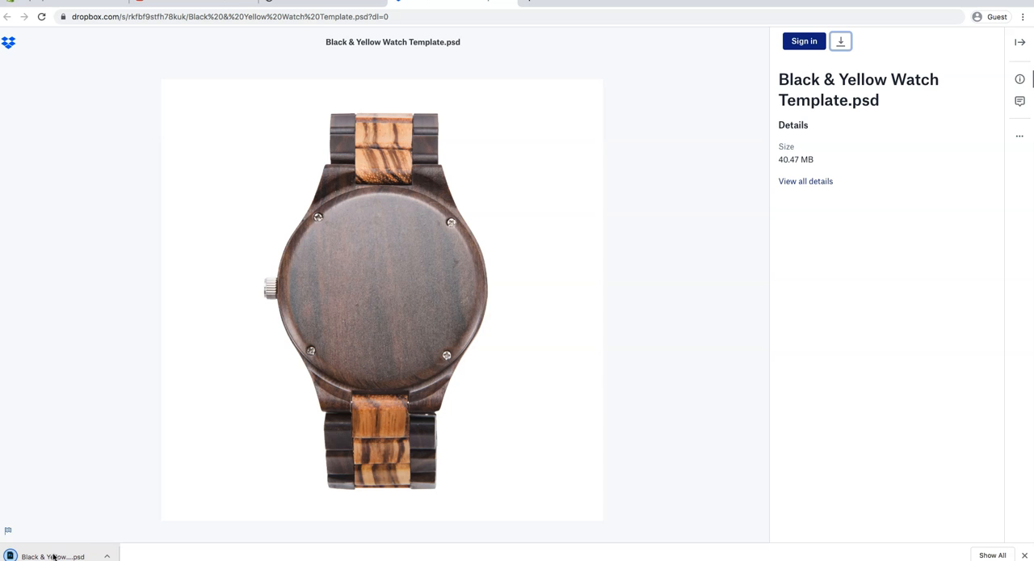
click(53, 556)
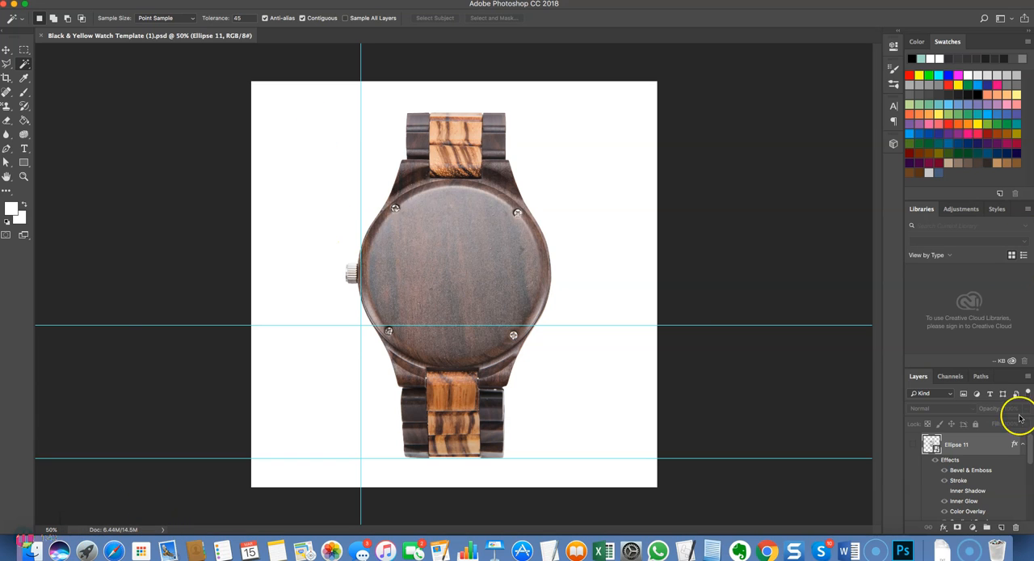
Show the Ellipse 11 design layer on the watch template and open its smart object contents for editing.
click(914, 444)
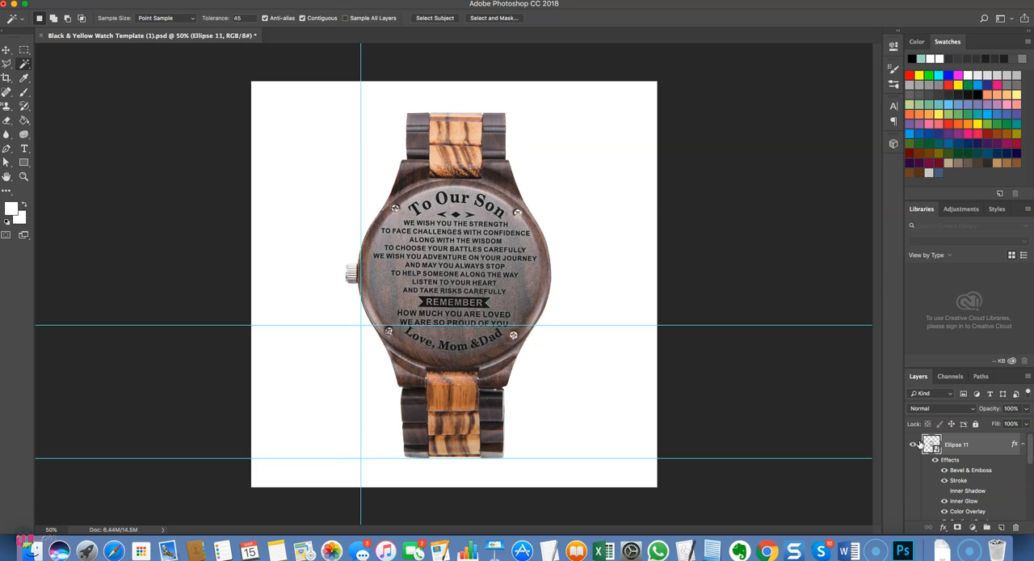
click(462, 68)
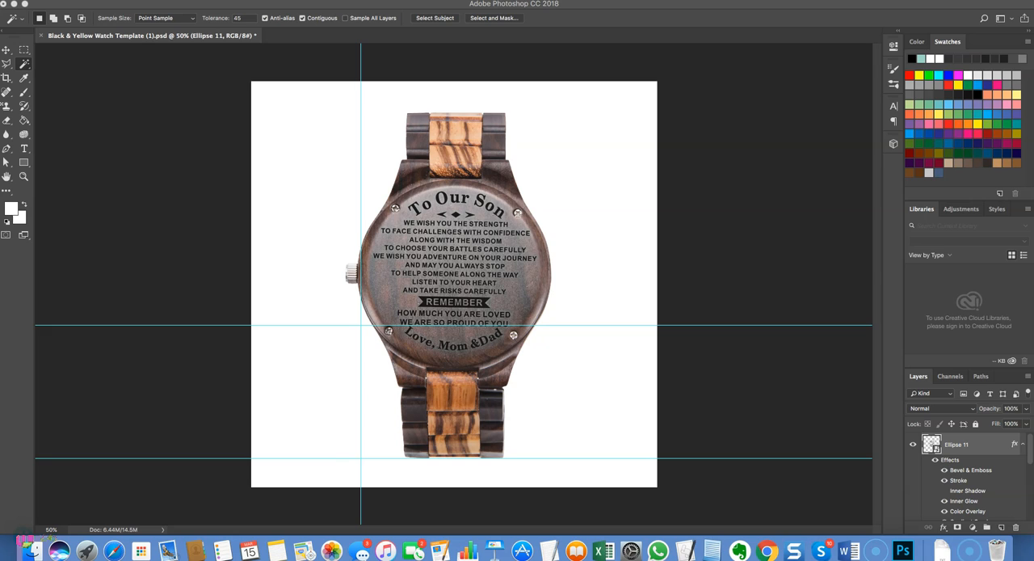
click(329, 198)
double_click(933, 446)
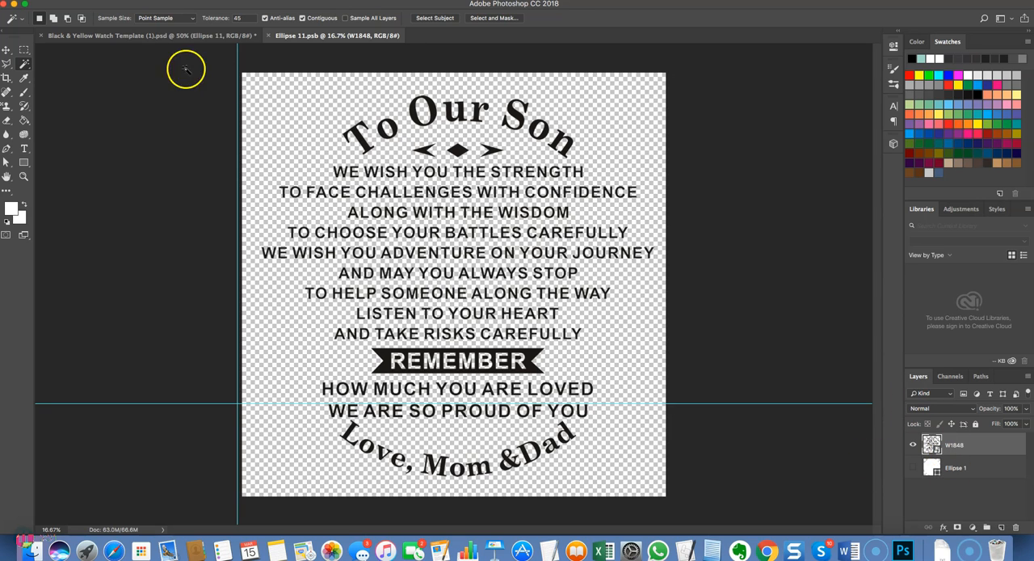
click(162, 38)
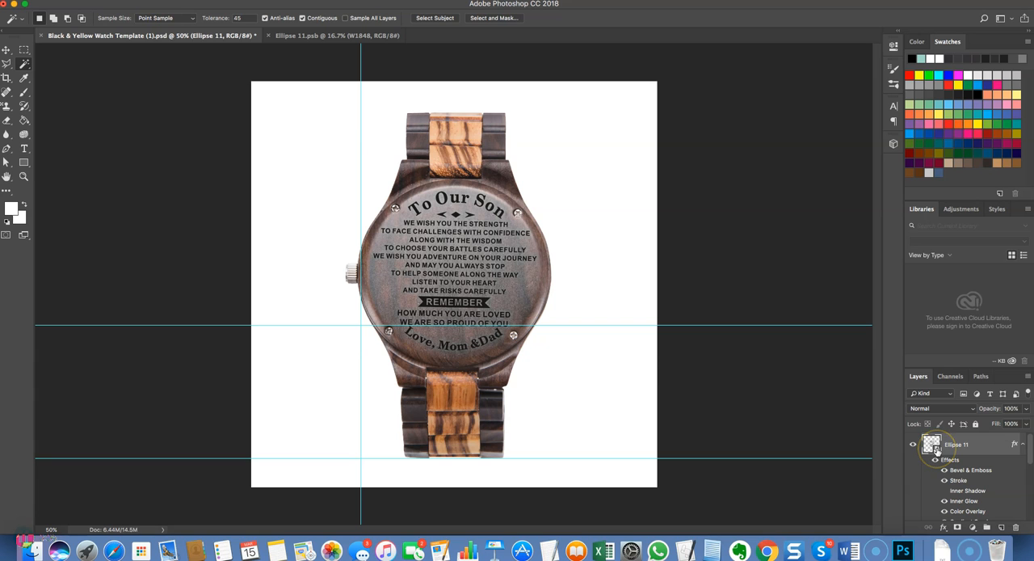
click(323, 37)
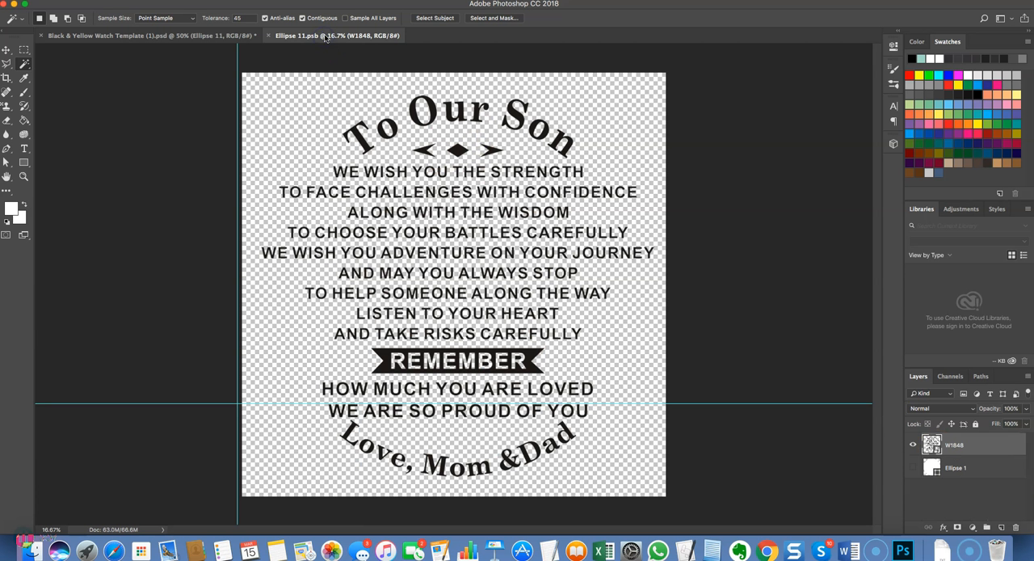
Show the Ellipse 1 circle, hide the W1848 artwork, and place the "design 2 test" image into the smart object.
click(914, 467)
click(913, 444)
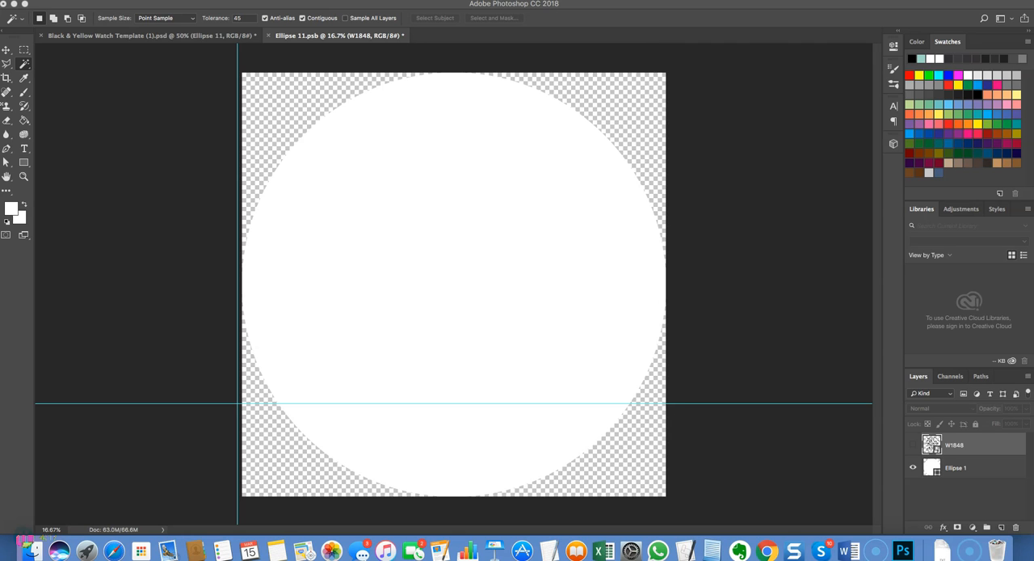
drag(11, 208, 364, 224)
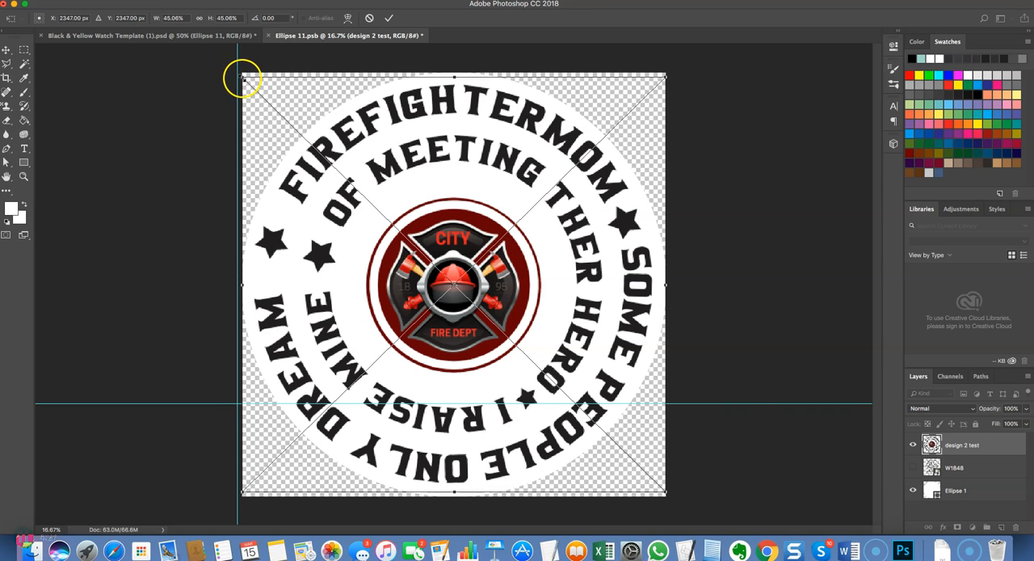
Scale the placed firefighter design to about 42.65% and centre it inside the white circle.
drag(243, 78, 256, 99)
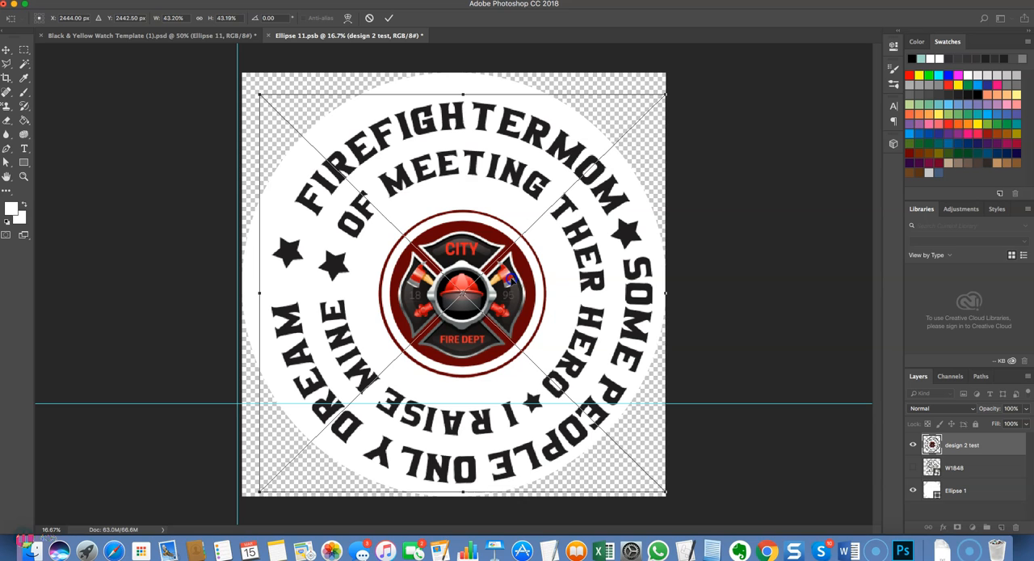
drag(510, 280, 503, 274)
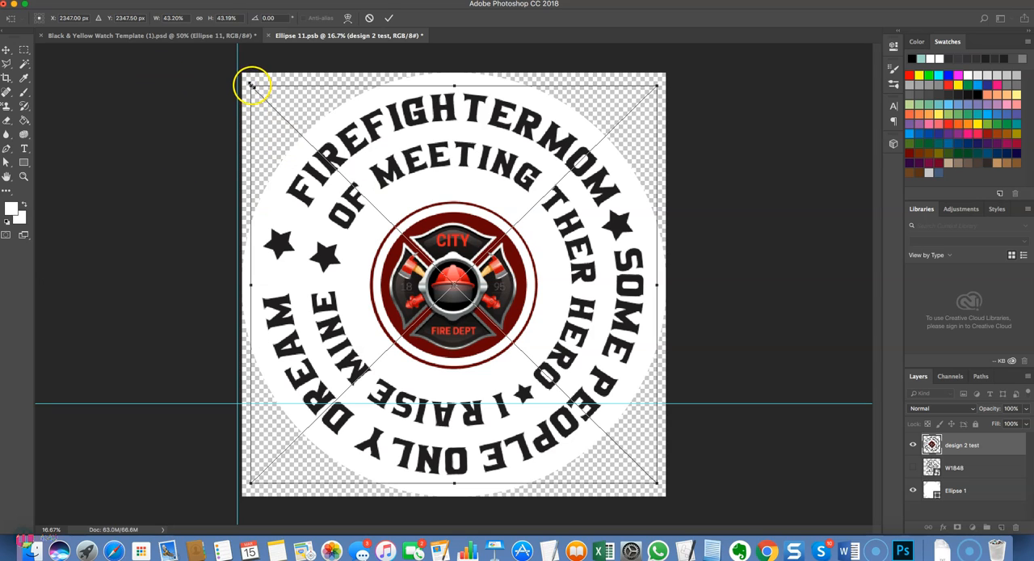
drag(250, 84, 253, 92)
drag(443, 198, 440, 196)
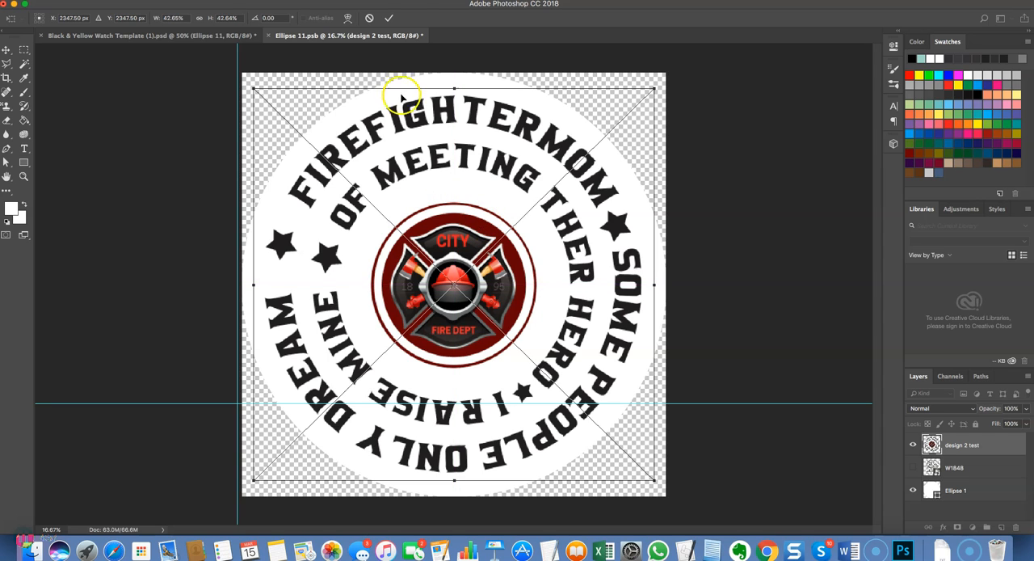
click(390, 20)
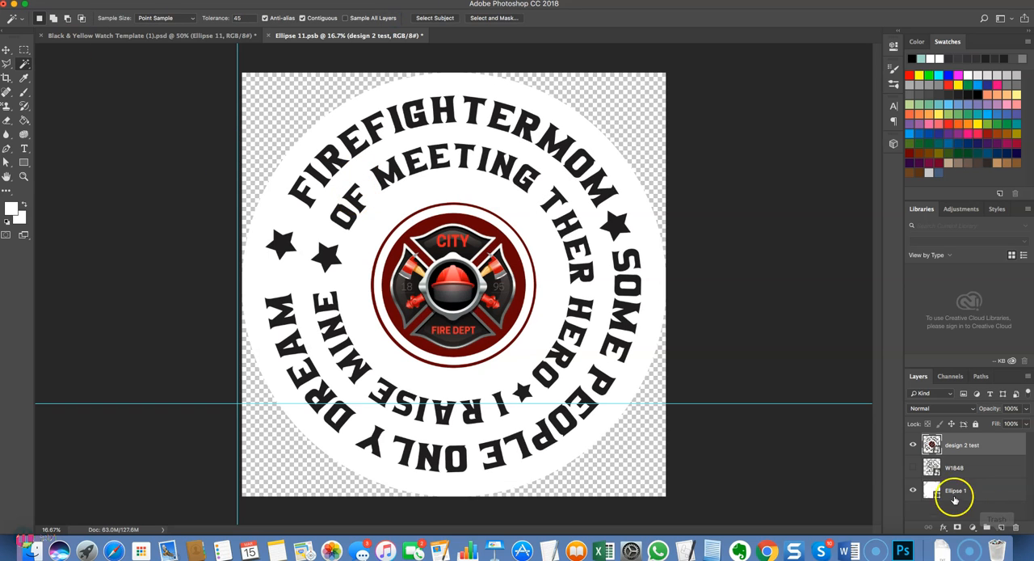
Hide the Ellipse 1 circle, save the smart object, and check the updated engraving on the watch template.
click(913, 491)
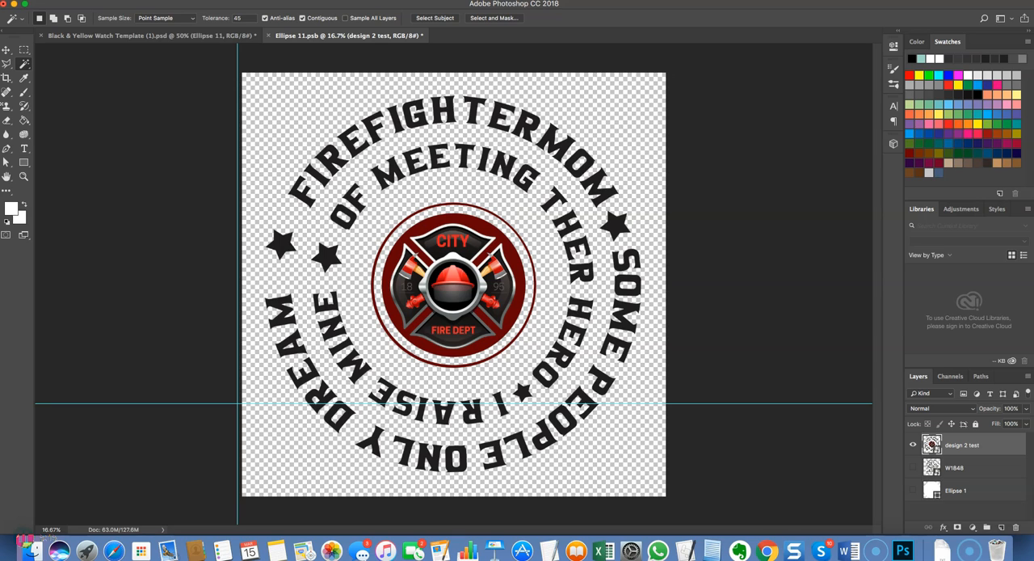
click(95, 3)
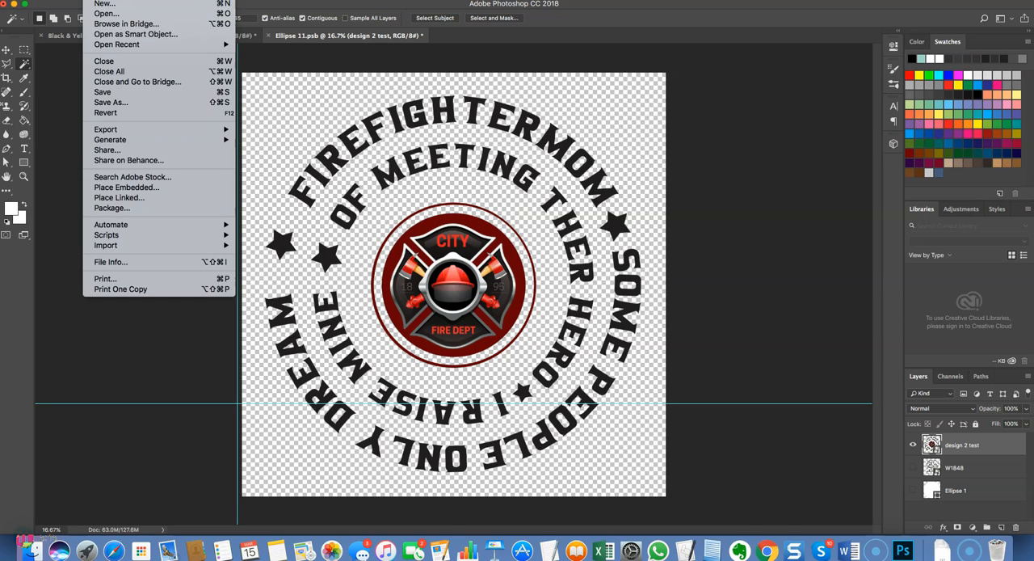
click(119, 92)
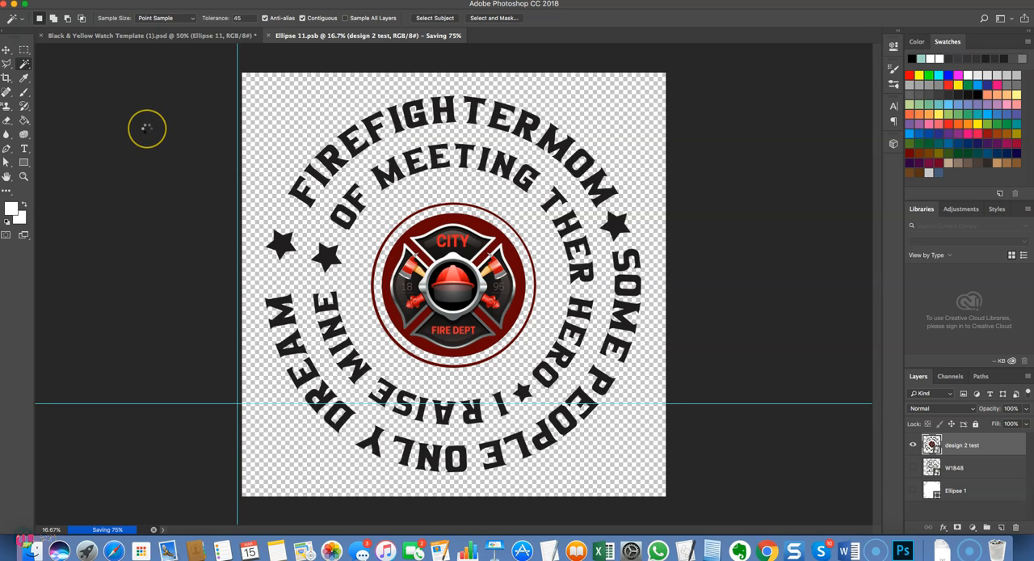
click(160, 36)
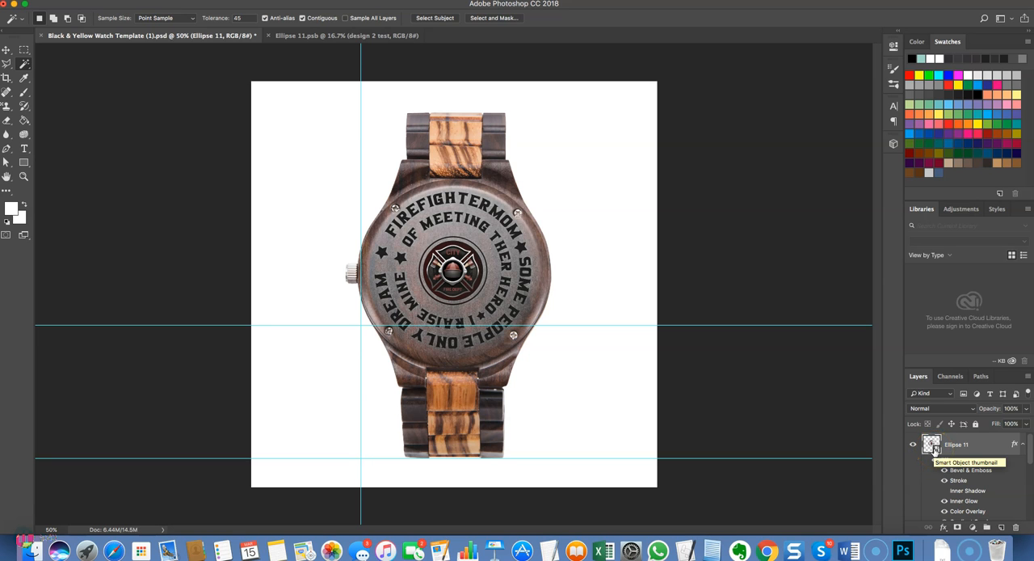
click(348, 36)
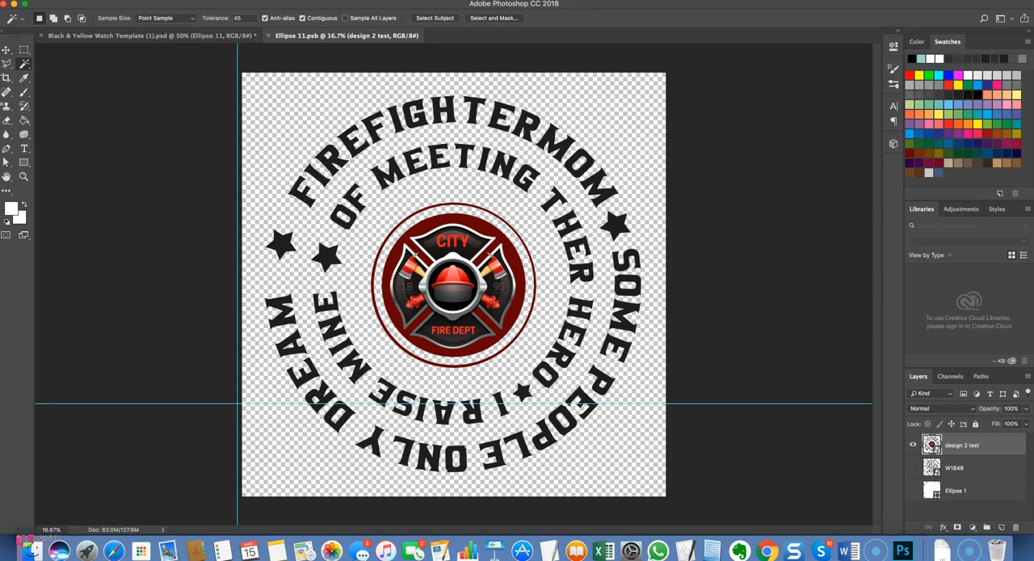
click(206, 35)
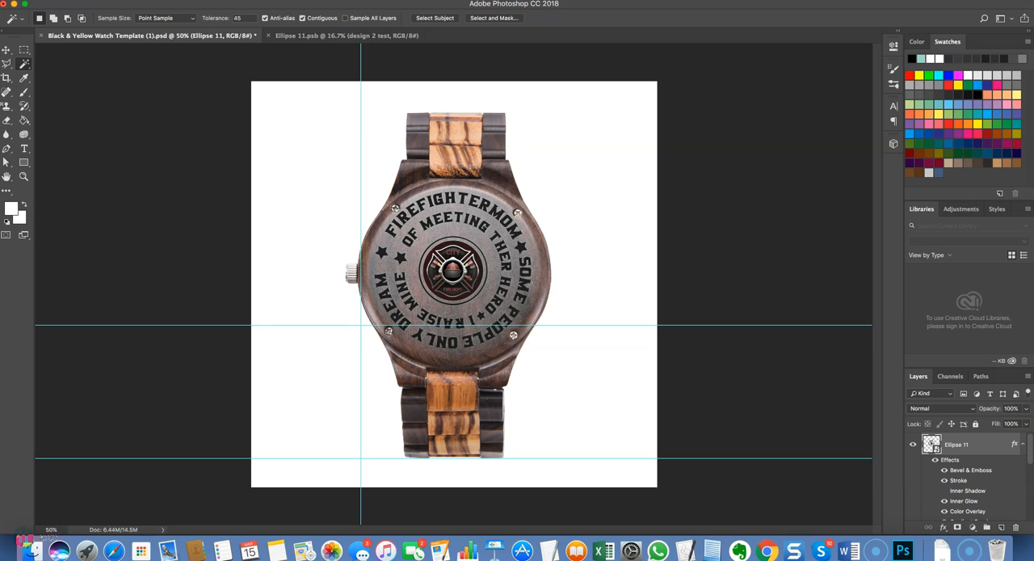
Save a PNG copy of the watch mockup to the Desktop as Black & Yellow Watch Template (1).png.
click(90, 1)
click(122, 102)
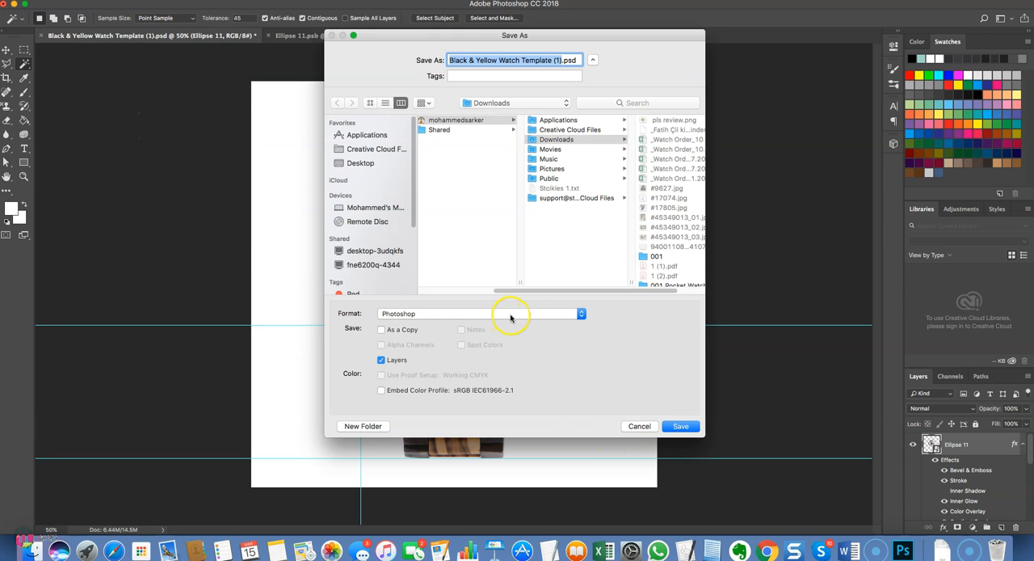
click(360, 162)
click(517, 313)
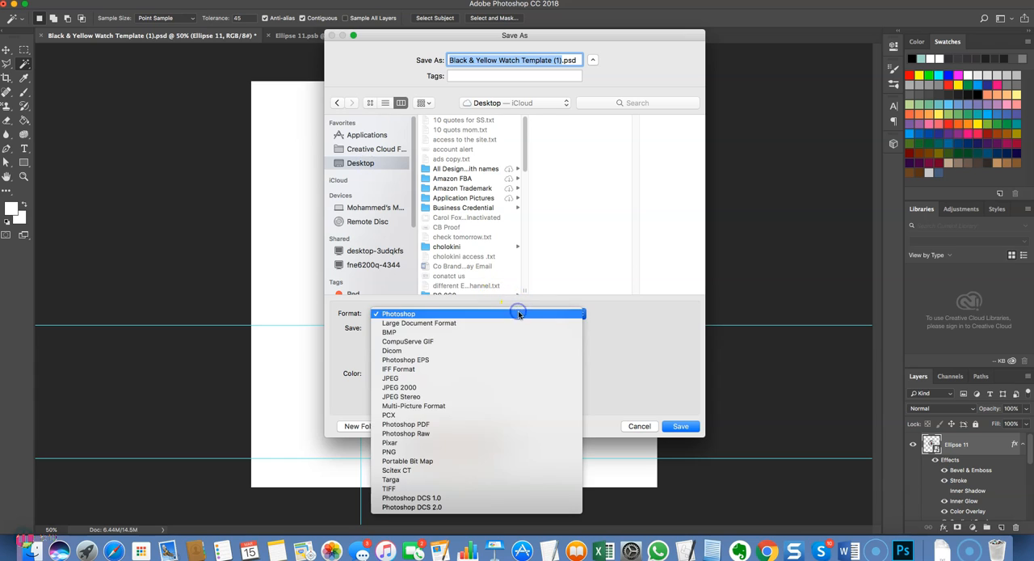
click(486, 457)
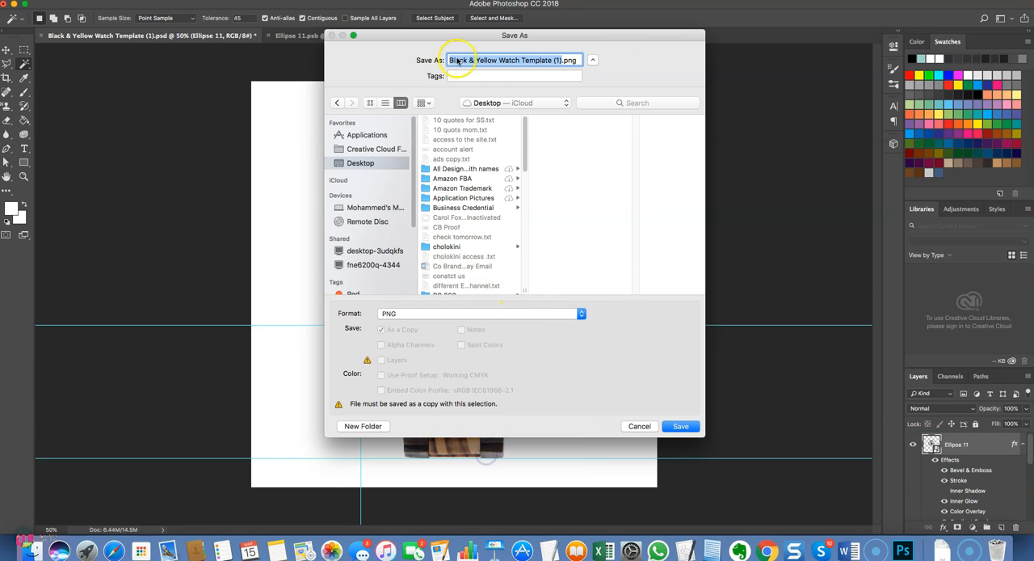
click(679, 427)
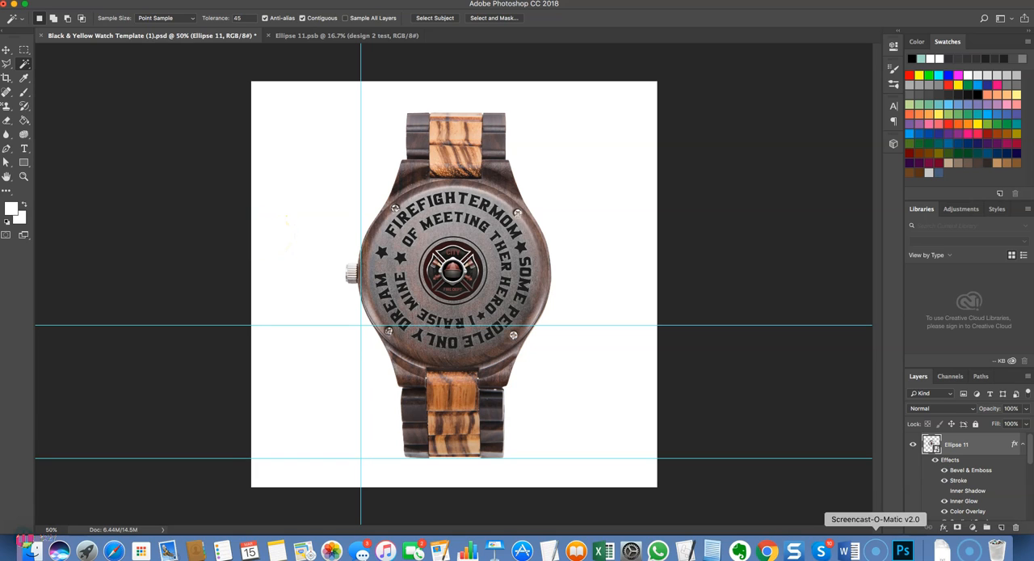
Switch to Chrome, open the Shopify admin's product list, and return to the Black & Yellow Wooden Watch page.
click(769, 550)
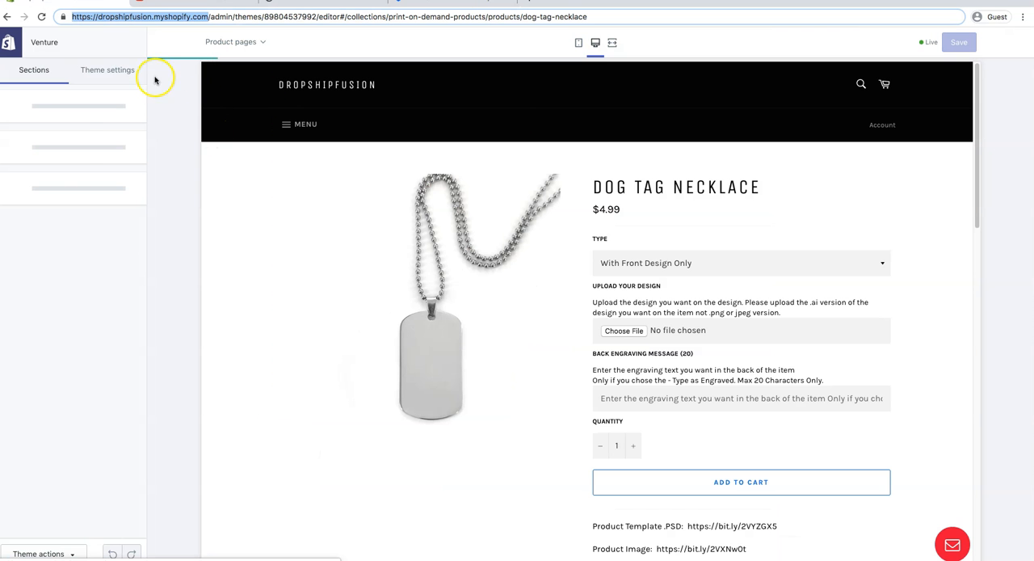
click(10, 44)
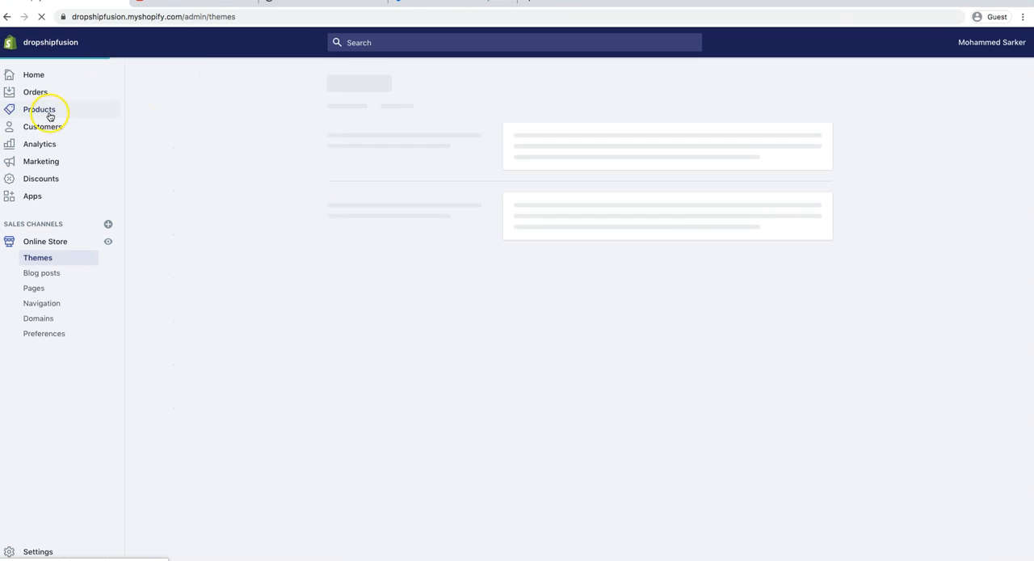
click(53, 107)
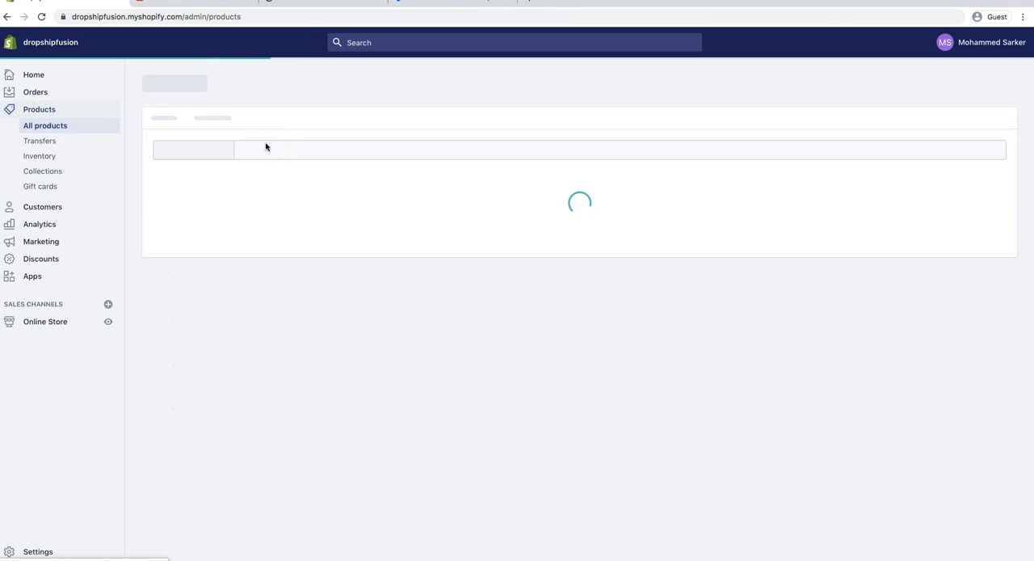
click(357, 5)
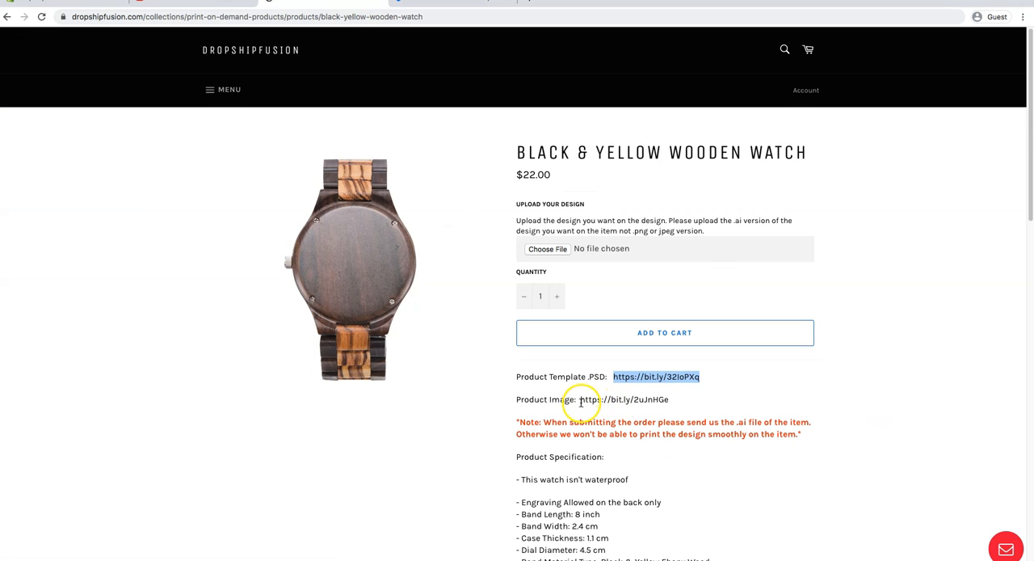
Open the Product Image link from the supplier's watch page and view the Yellow Black Wooden Watch folder's images.
drag(579, 399, 669, 399)
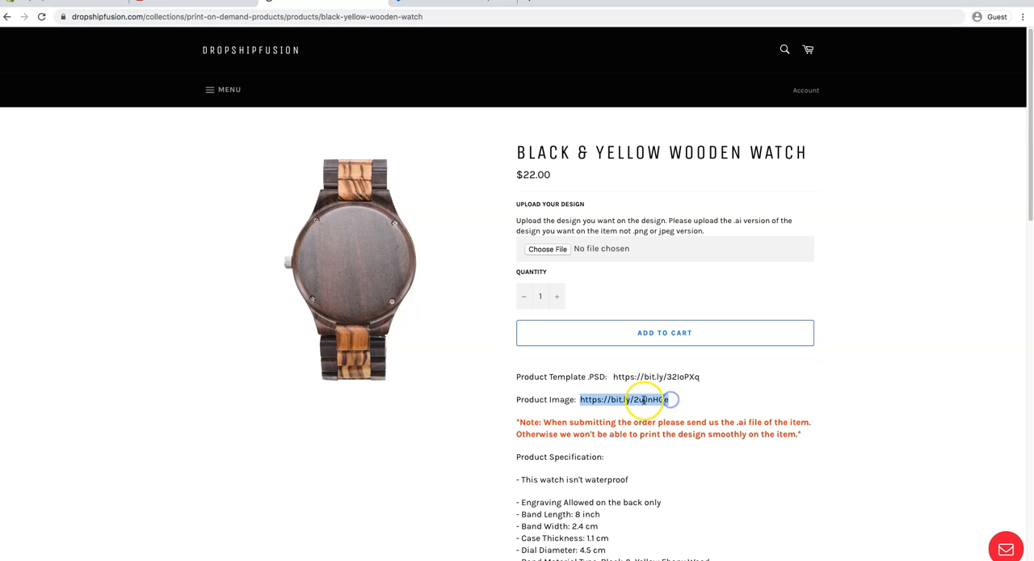
right_click(643, 399)
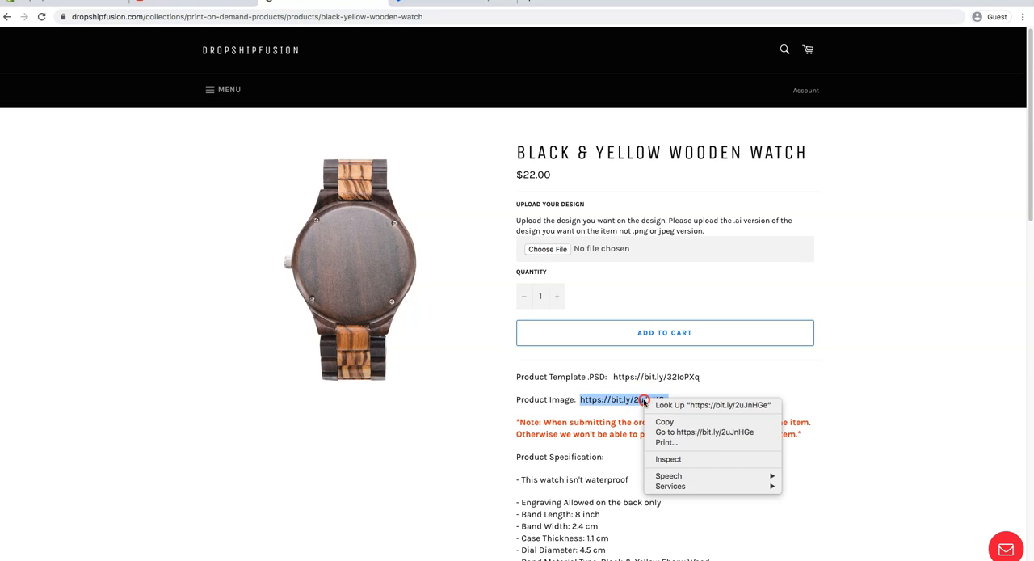
click(715, 427)
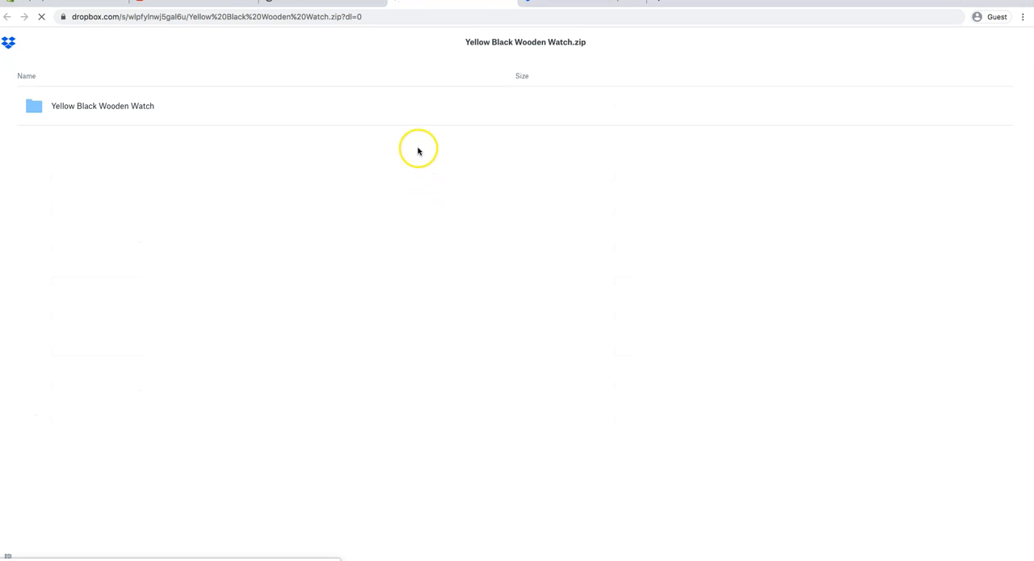
click(134, 106)
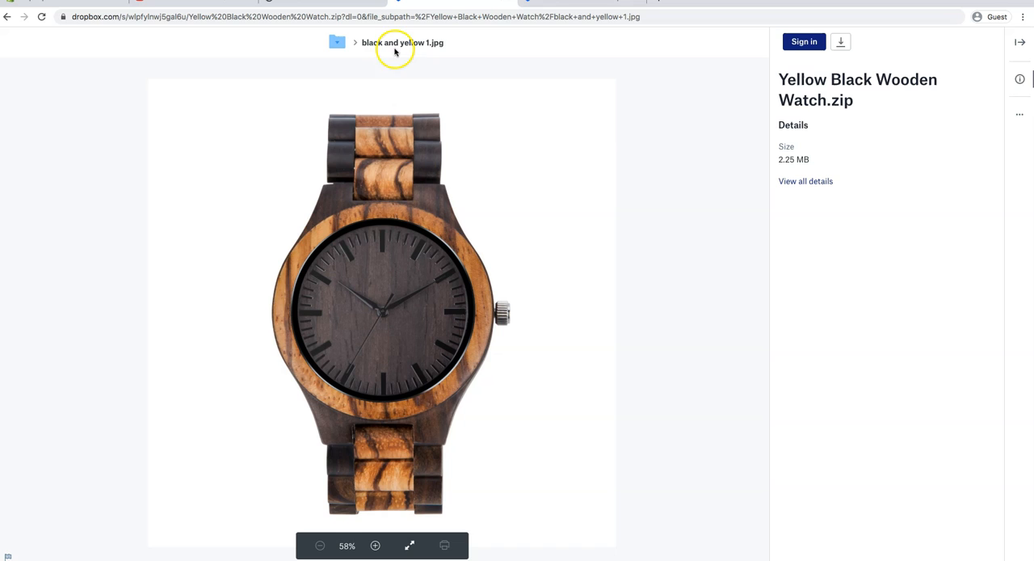
Return to the top level of Yellow Black Wooden Watch.zip, download the archive directly, and open the downloaded file.
click(340, 42)
click(385, 78)
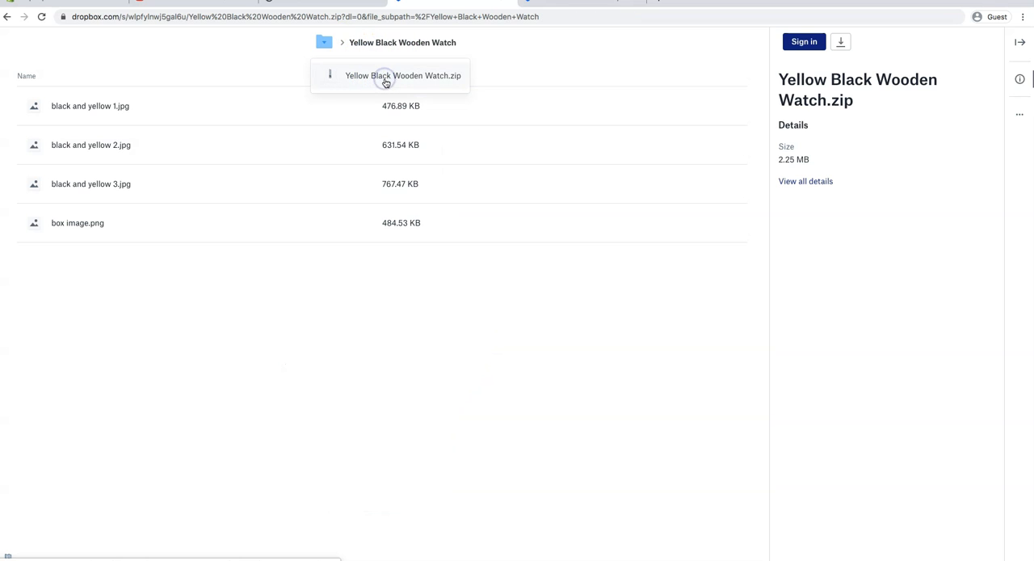
click(6, 17)
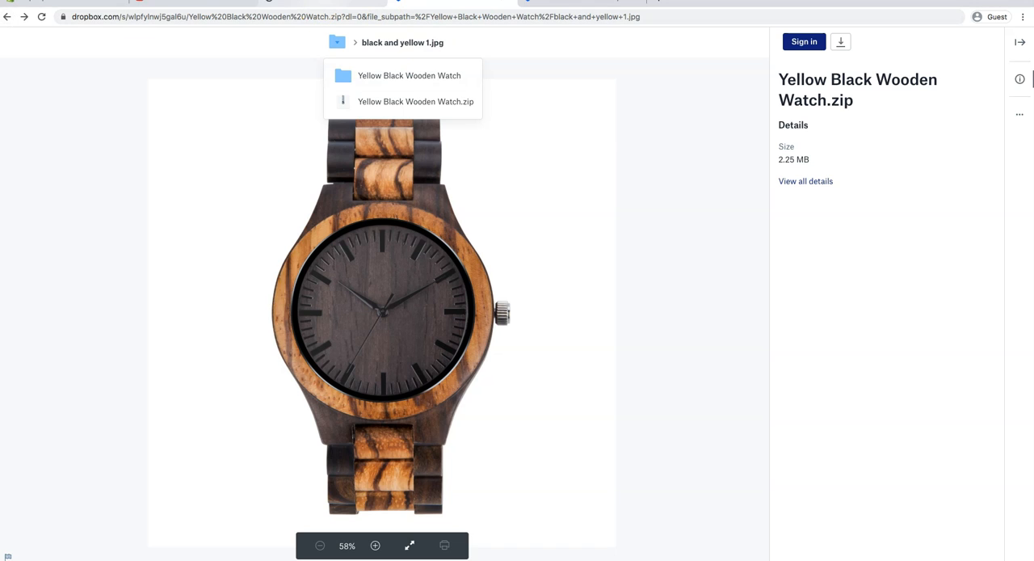
click(378, 106)
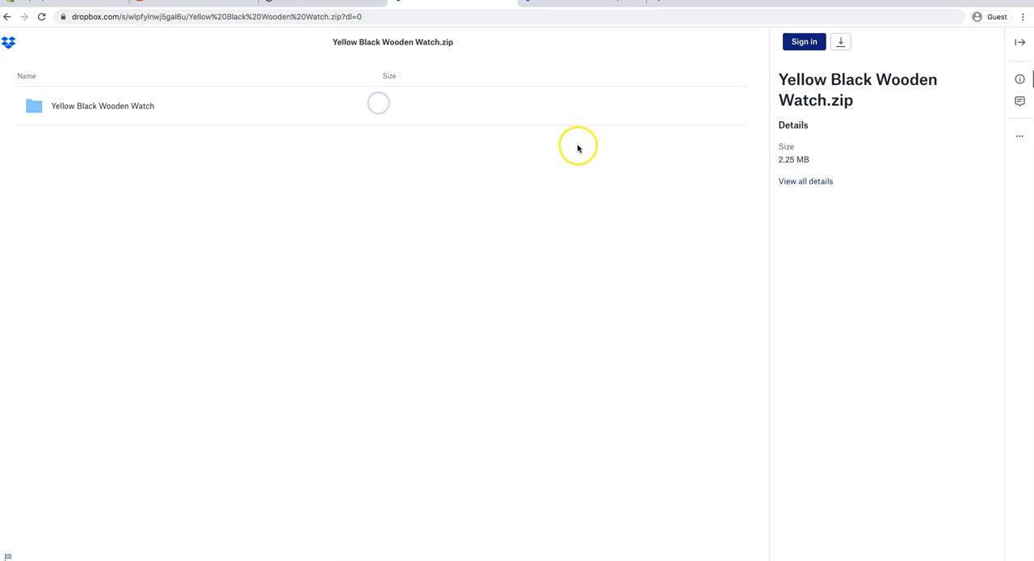
click(841, 41)
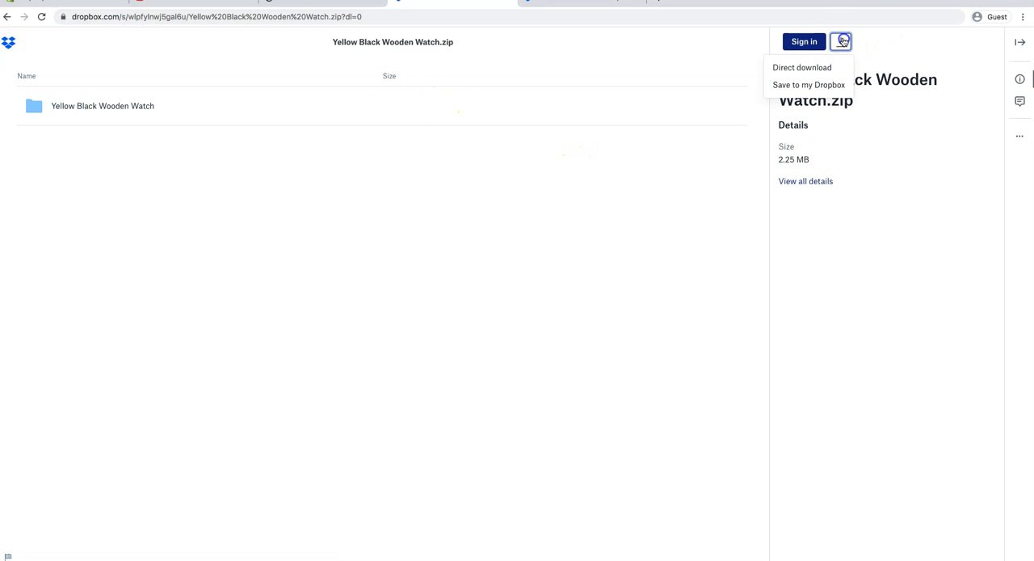
click(798, 68)
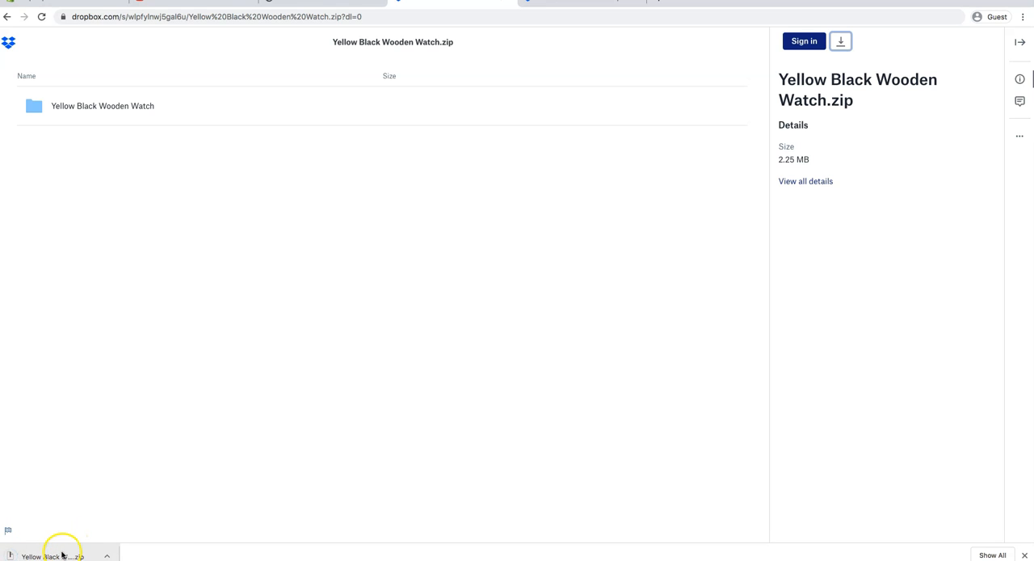
click(63, 555)
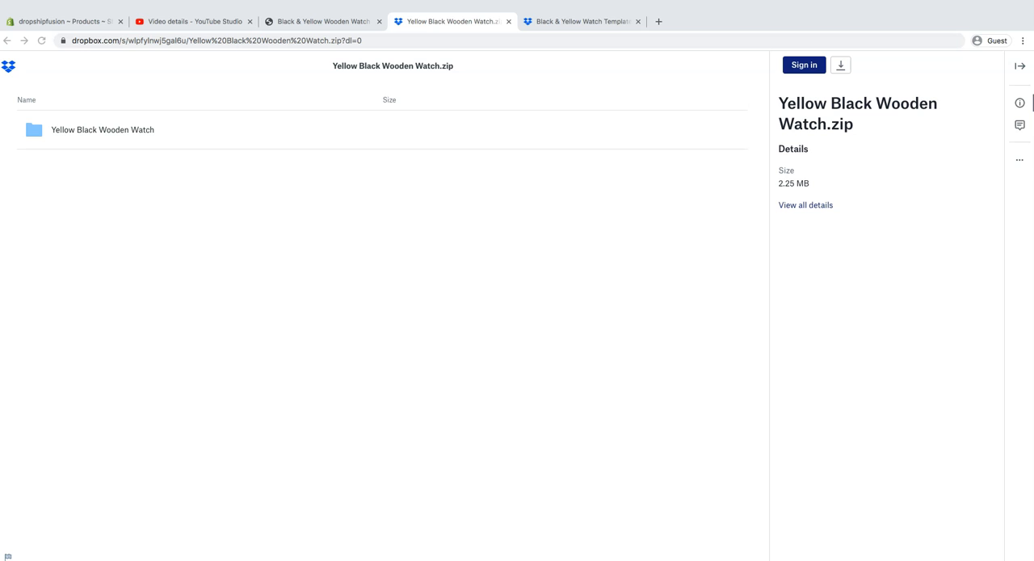
Start a new product in the Shopify admin and title it Fireman Engraved Wooden Watch - Yellow and Black Band.
click(84, 26)
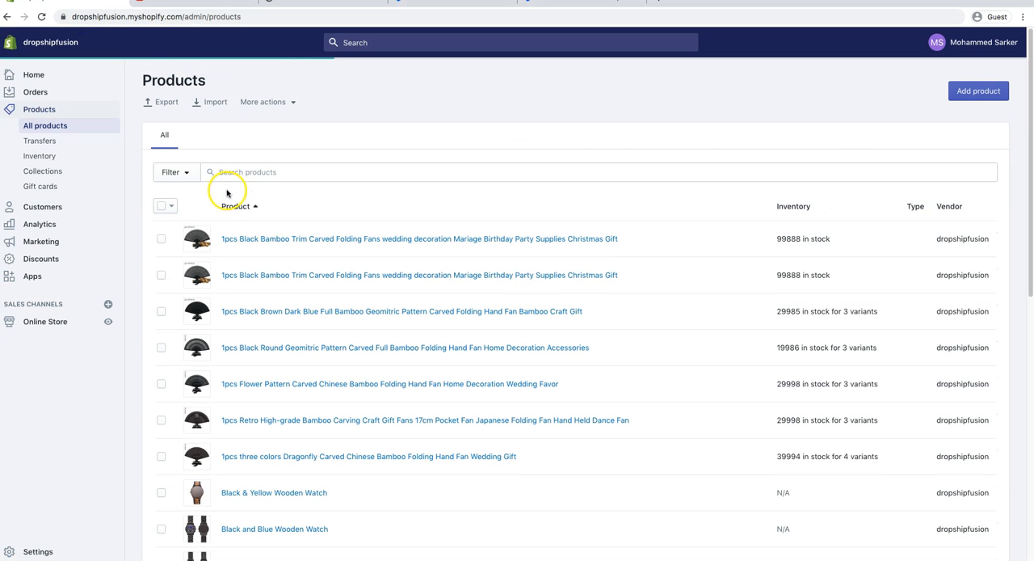
click(979, 91)
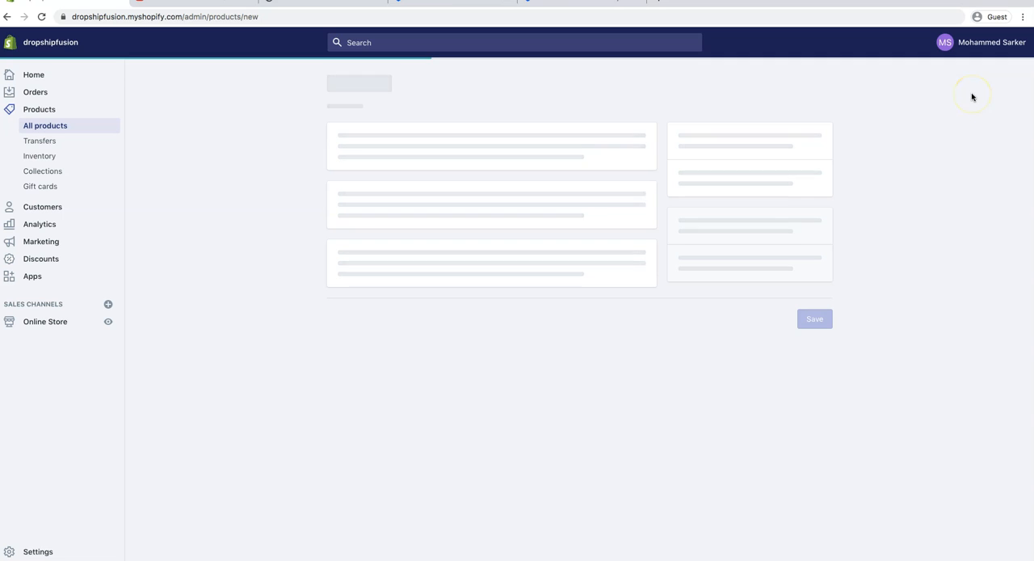
click(409, 149)
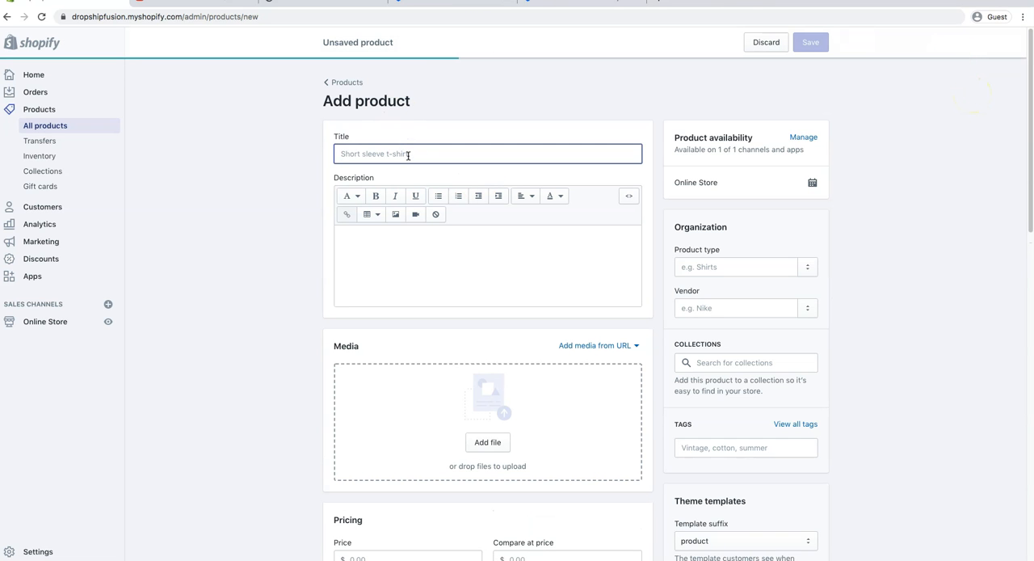
text(Fu)
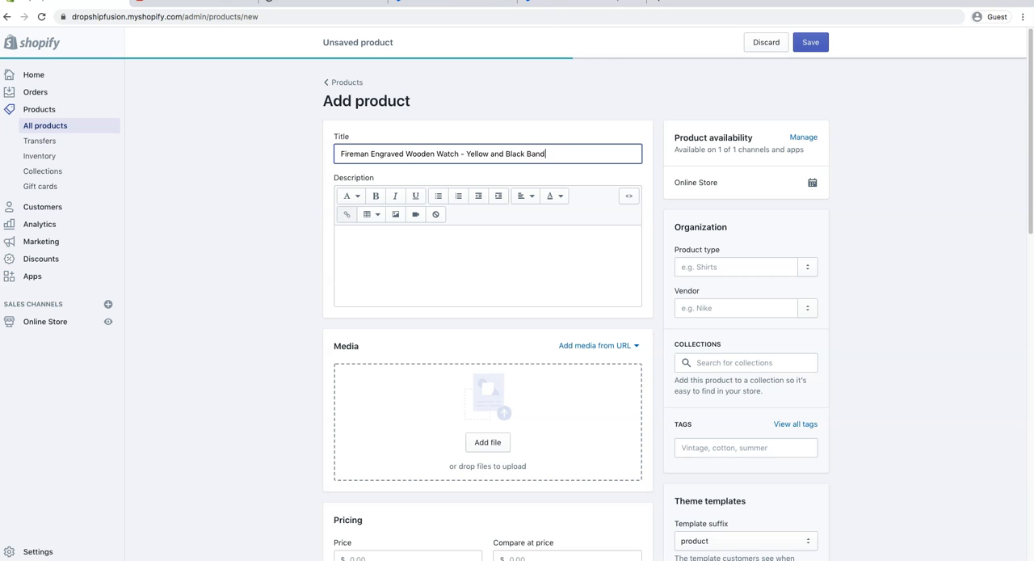
Copy the supplier's watch page text from Product Specification through the note about remote areas and military bases.
key(ctrl+Tab)
scroll(589, 316, down, 3)
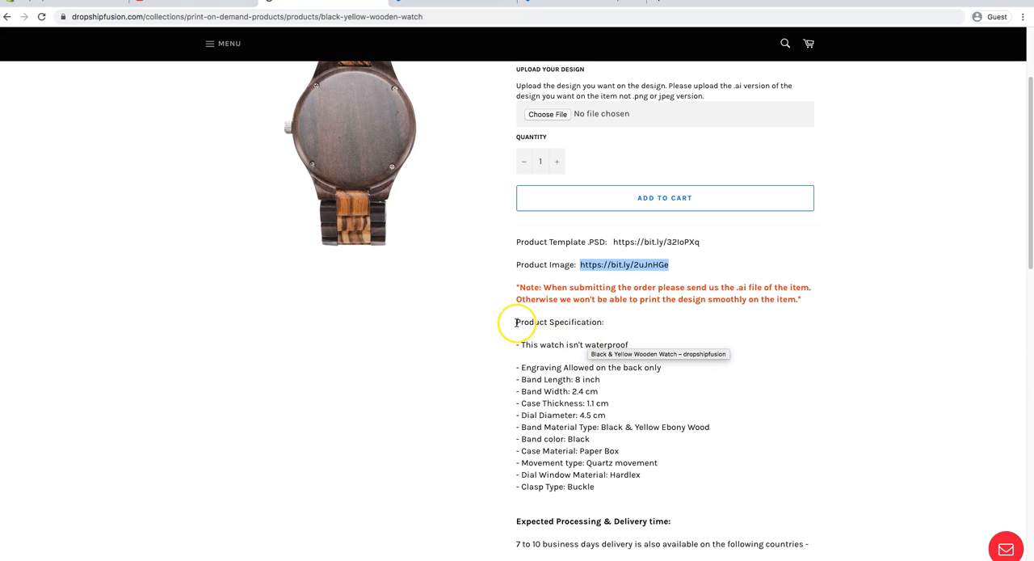
scroll(516, 321, down, 2)
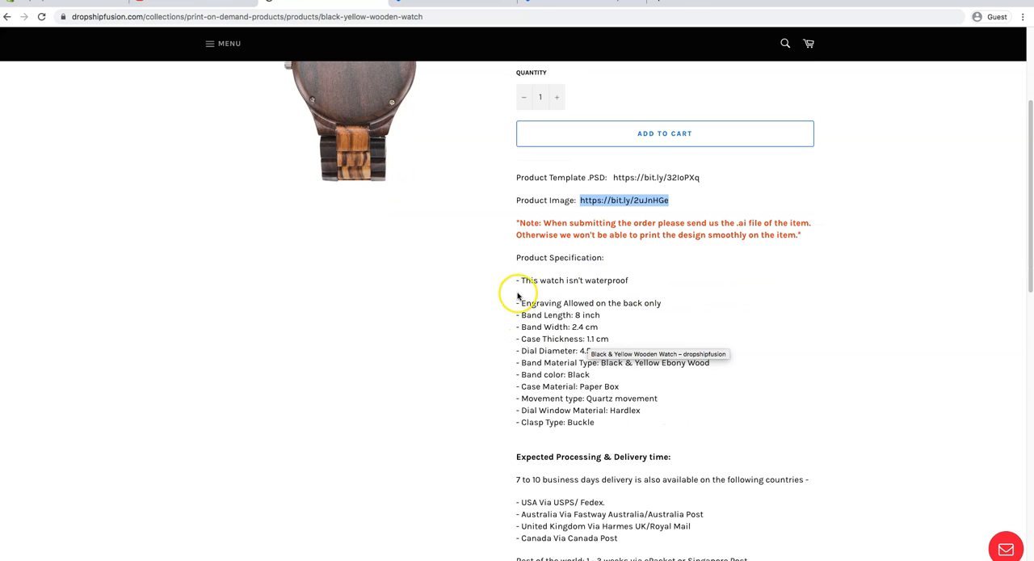
drag(517, 257, 808, 404)
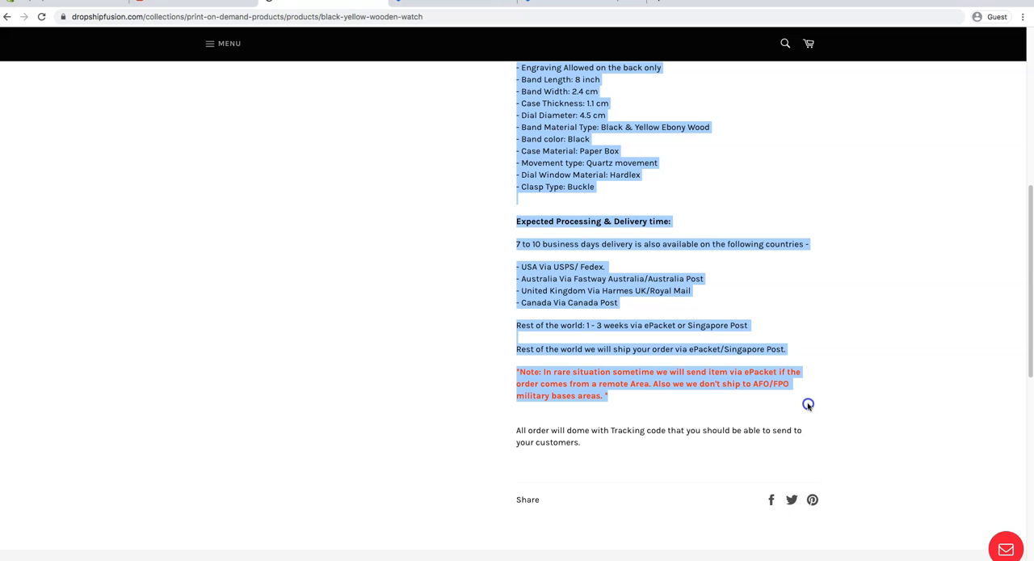
right_click(599, 296)
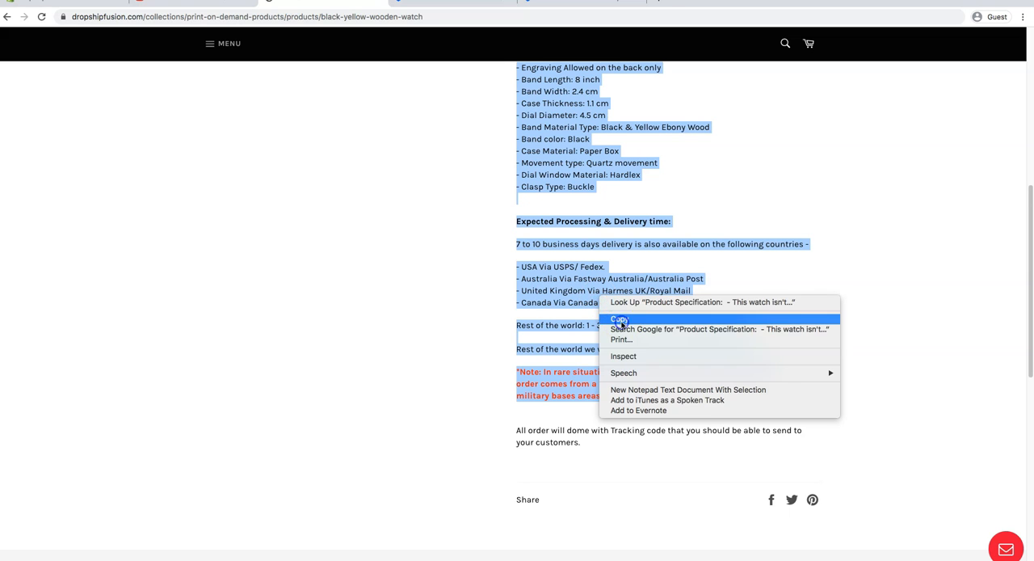
click(620, 320)
scroll(614, 331, up, 4)
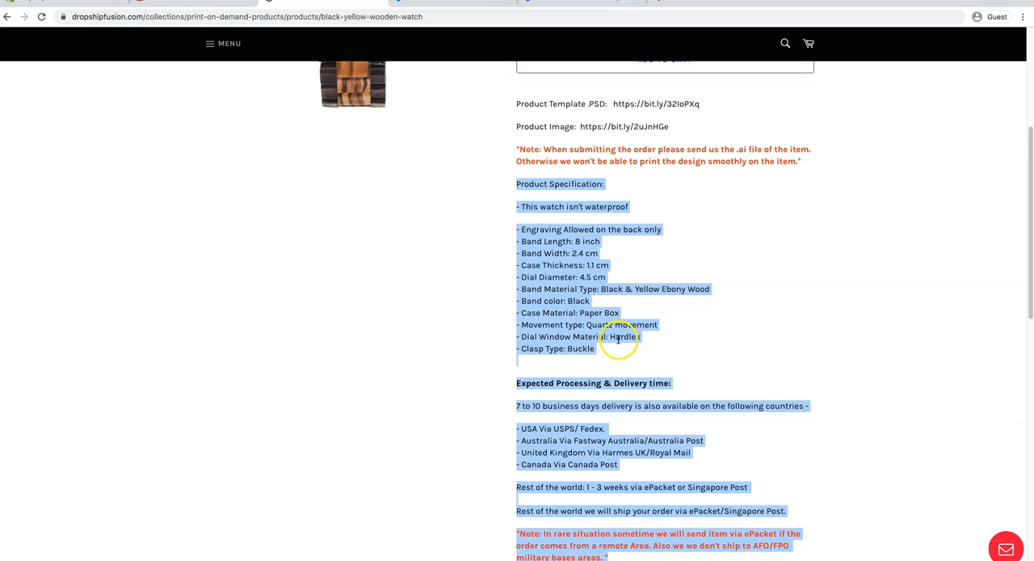
scroll(619, 338, down, 1)
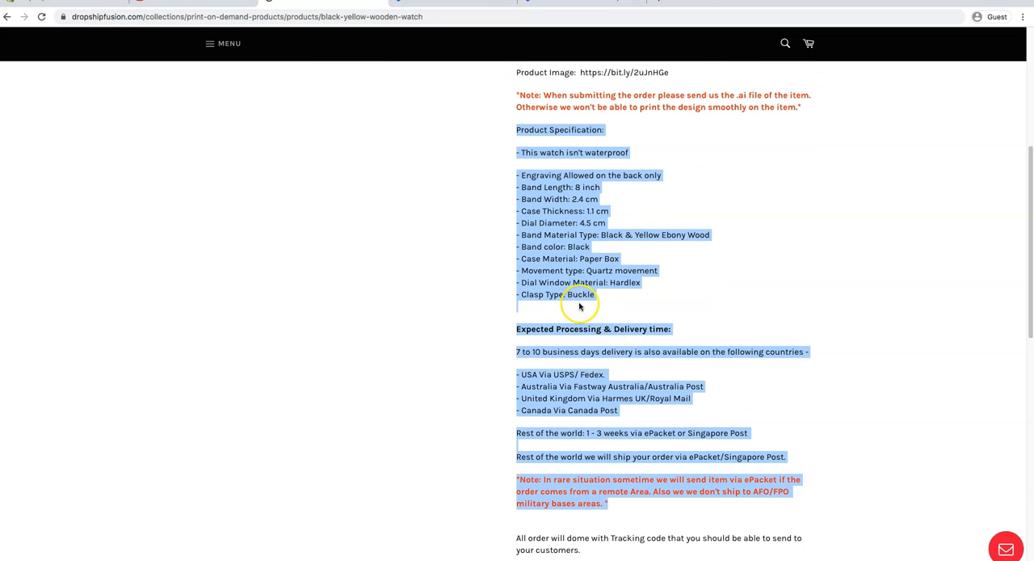
right_click(553, 259)
click(586, 281)
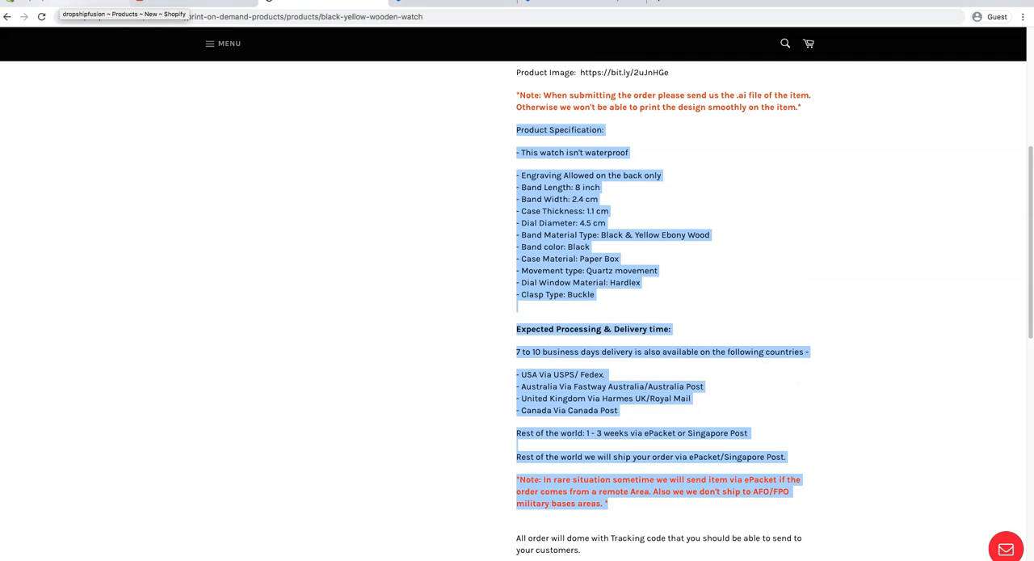
Return to the unsaved Shopify product and paste the copied specification and delivery text into its description.
click(56, 2)
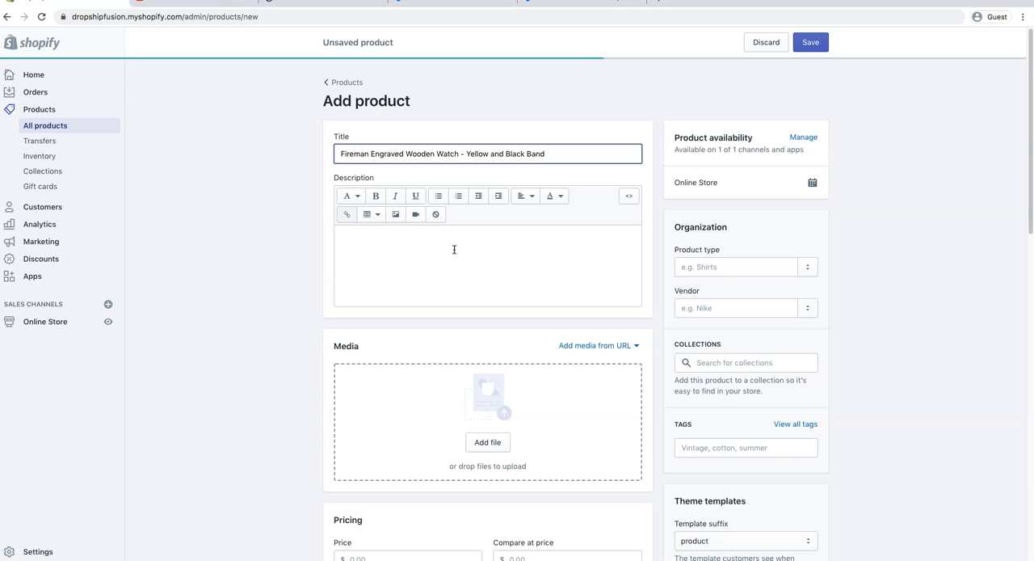
click(453, 246)
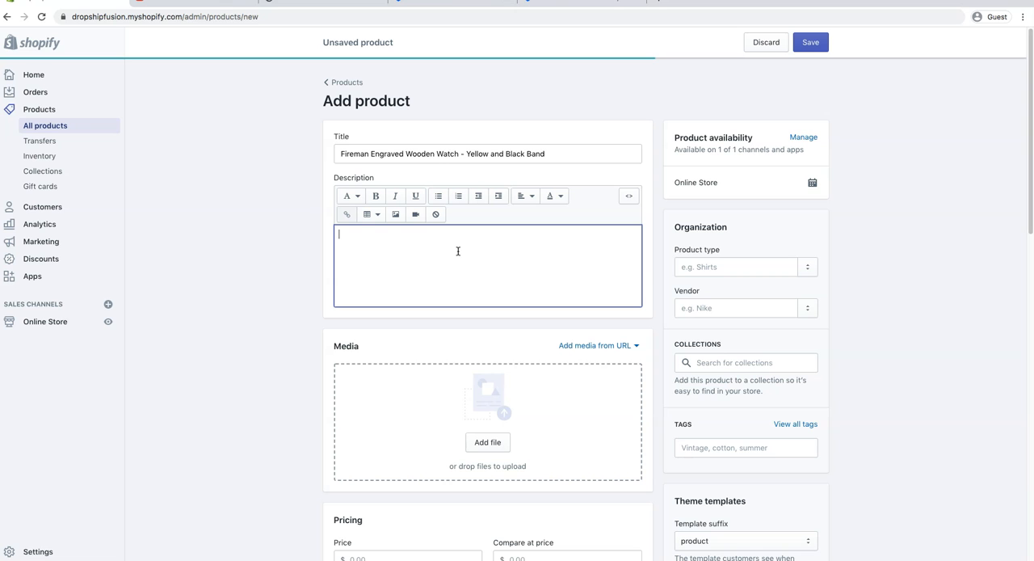
key(super+v)
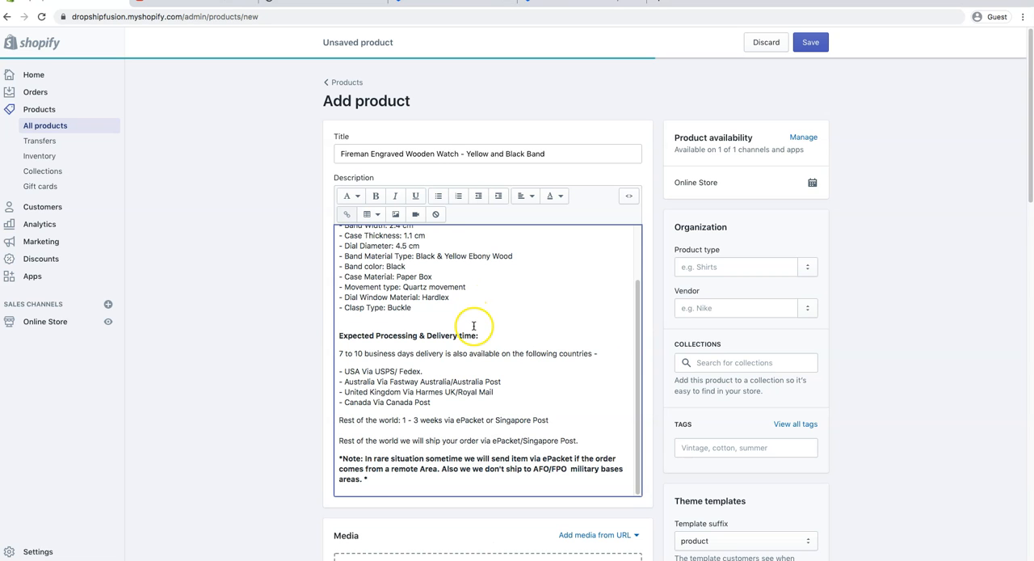
Review the pasted description's delivery time heading, the country carrier list and the closing shipping note.
scroll(473, 319, up, 5)
triple_click(377, 393)
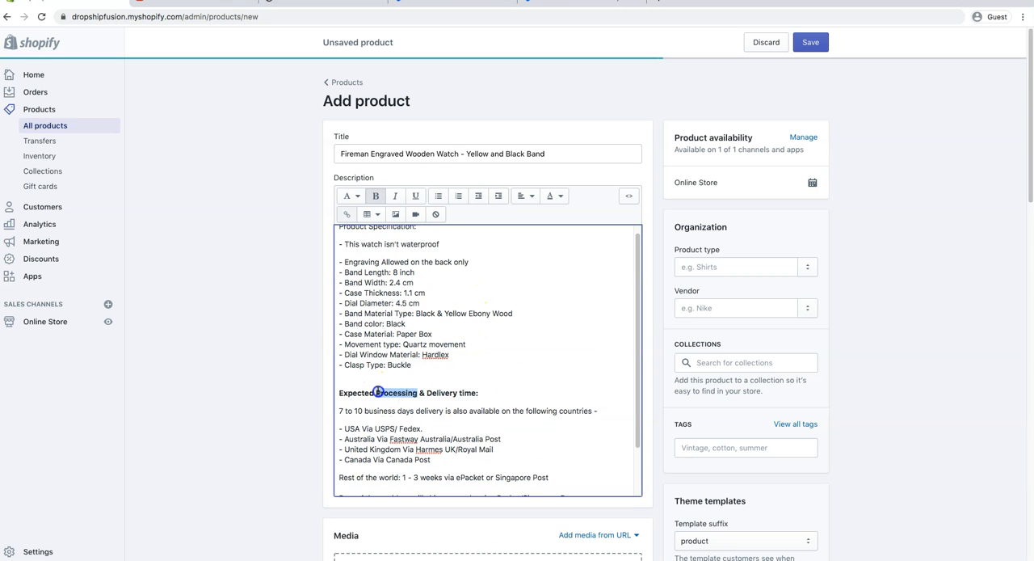
scroll(437, 415, down, 1)
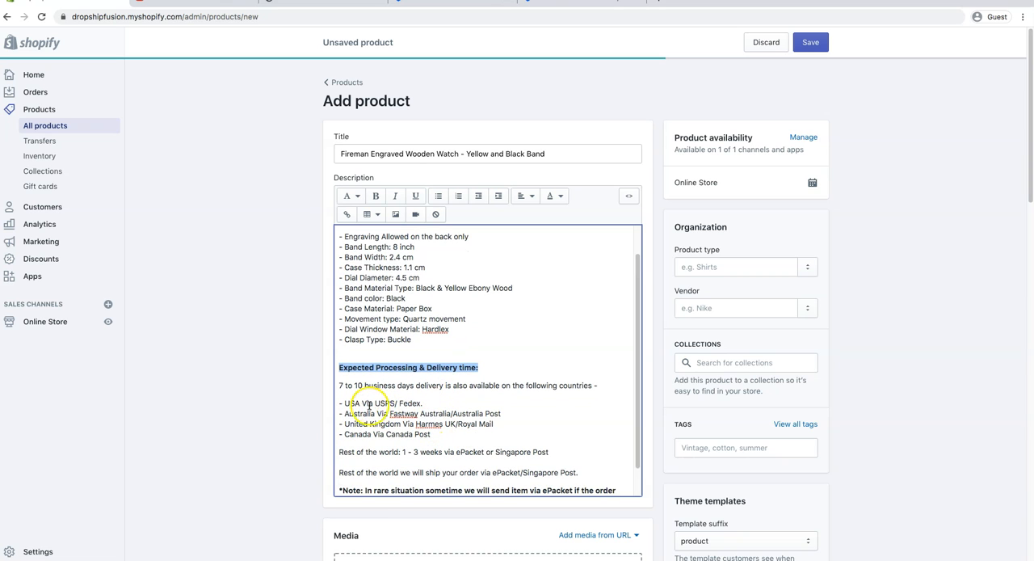
drag(340, 403, 542, 436)
scroll(540, 436, down, 1)
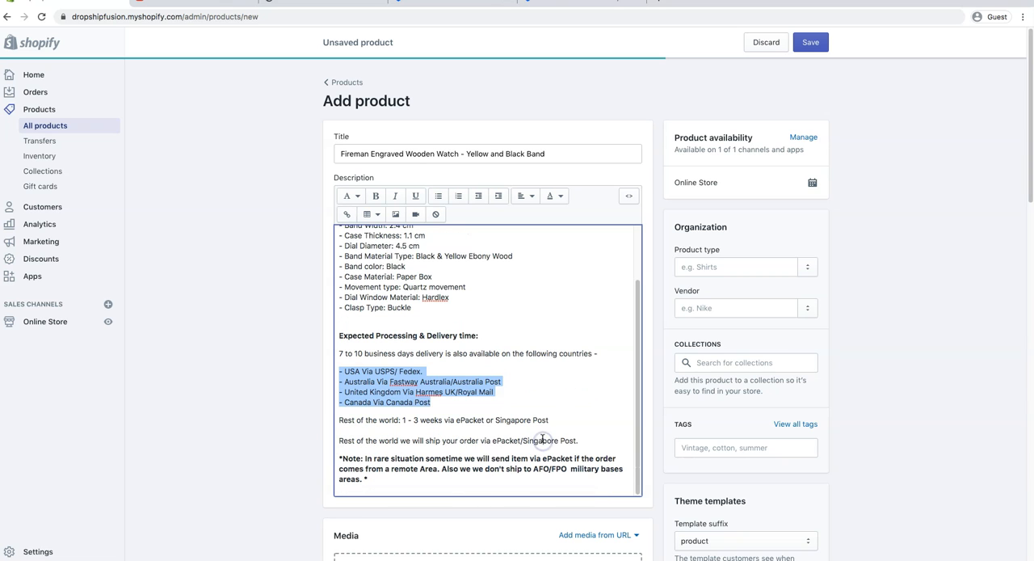
drag(368, 478, 334, 457)
scroll(480, 411, up, 2)
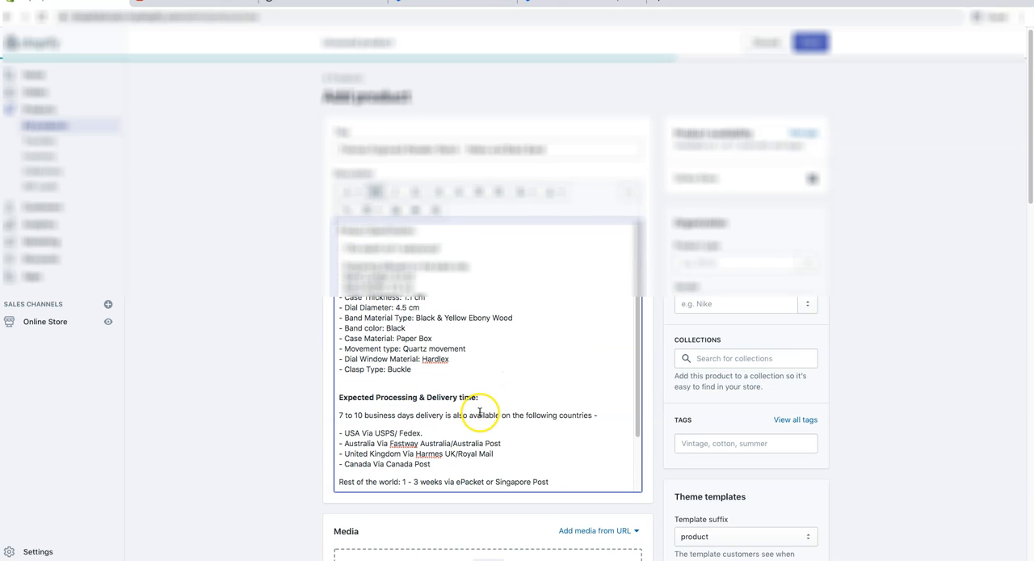
Add the engraved watch mockup PNG from the Desktop to the product's media.
scroll(397, 332, down, 5)
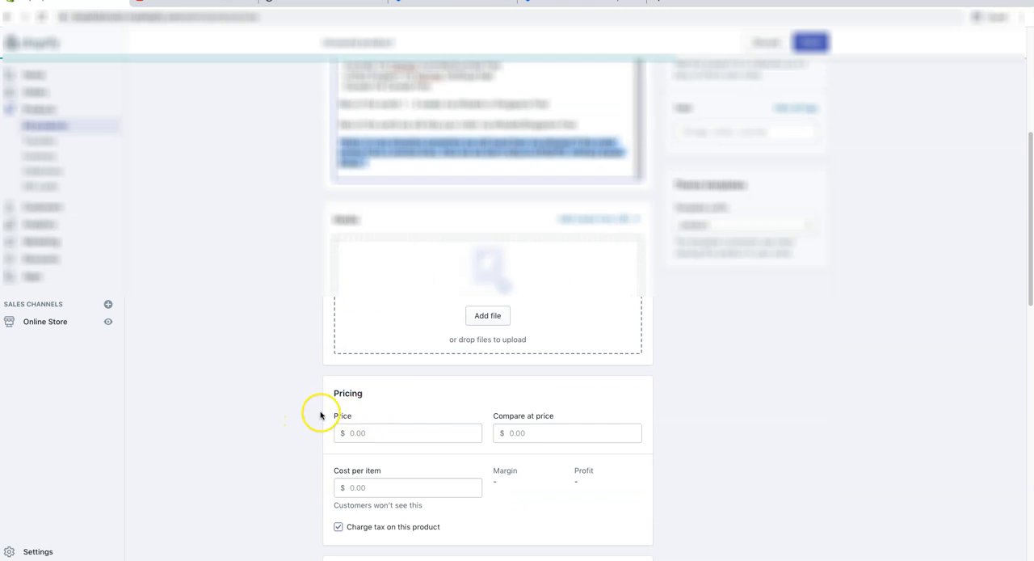
click(490, 319)
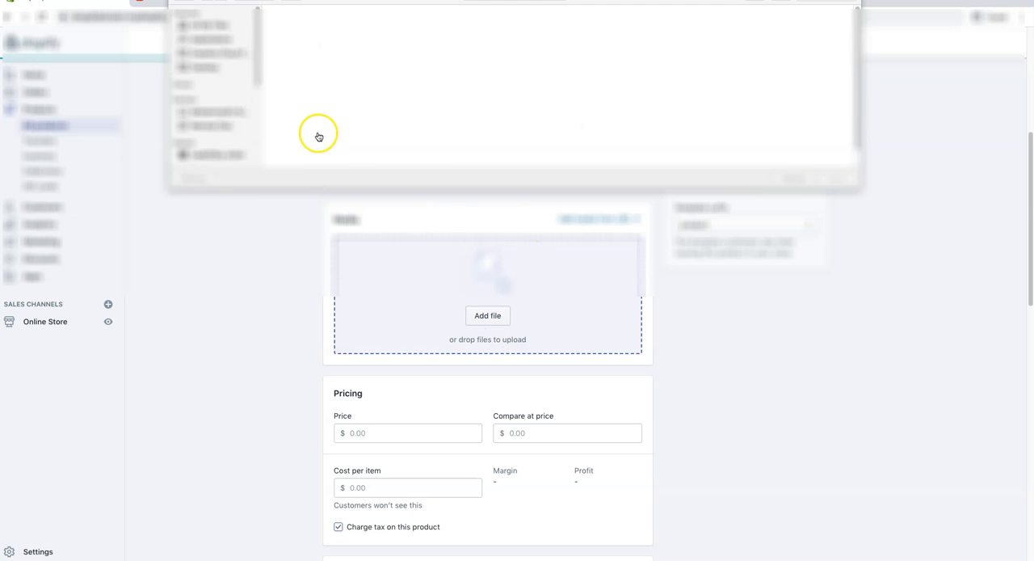
click(214, 69)
double_click(291, 27)
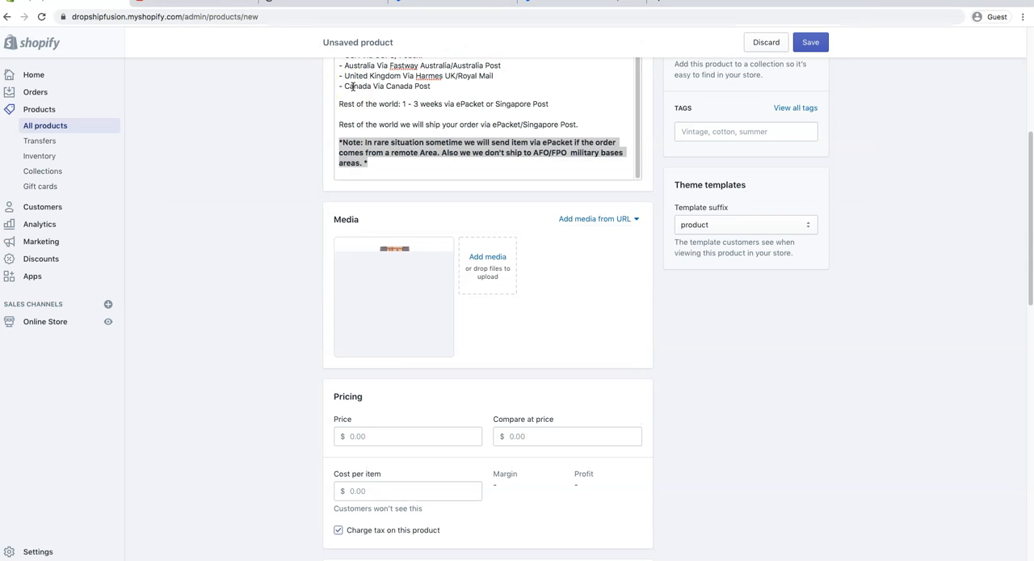
Add the supplier's four product images, three watch photos and the gift box, to the product's media.
click(487, 257)
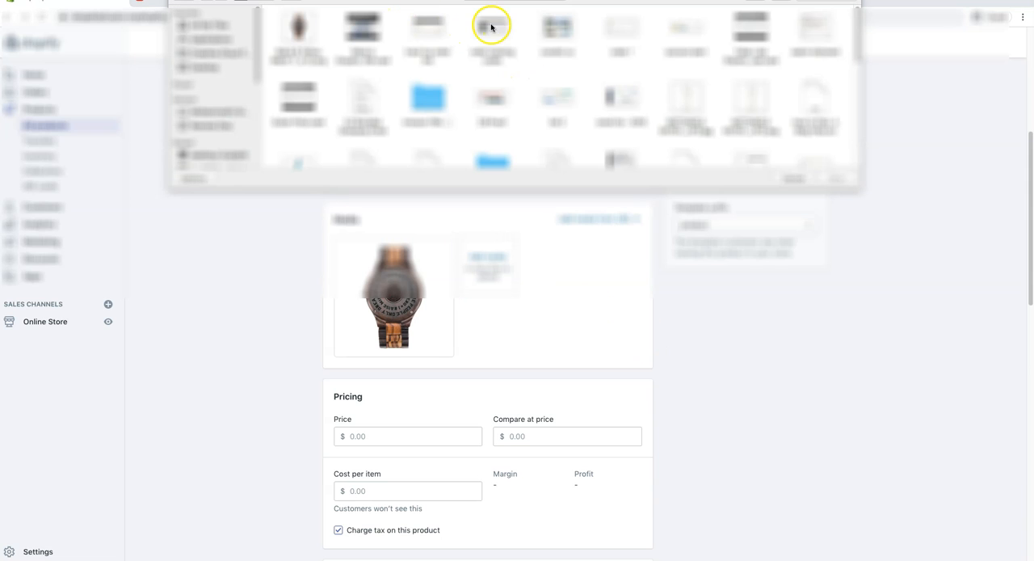
click(493, 18)
click(517, 42)
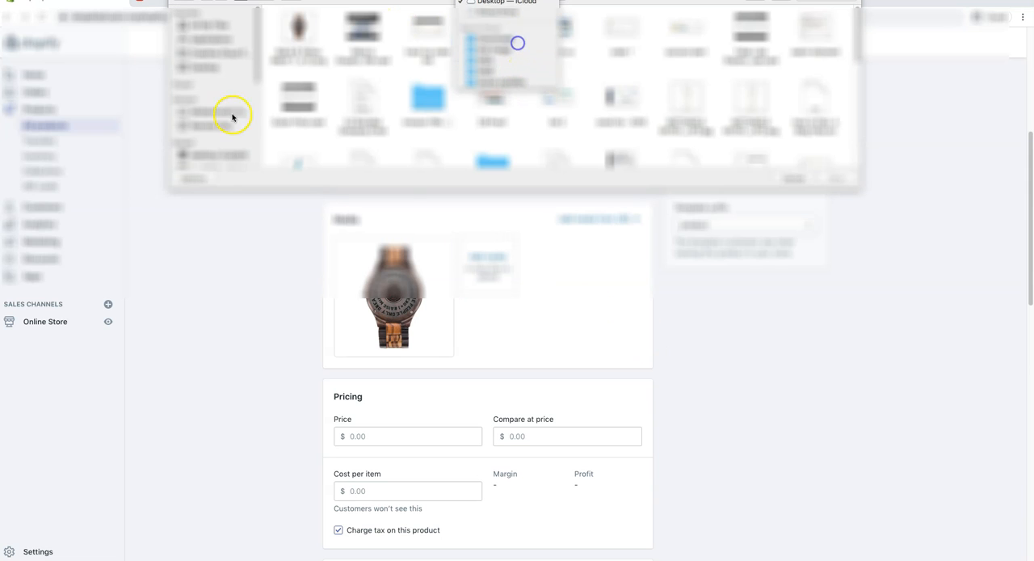
double_click(294, 39)
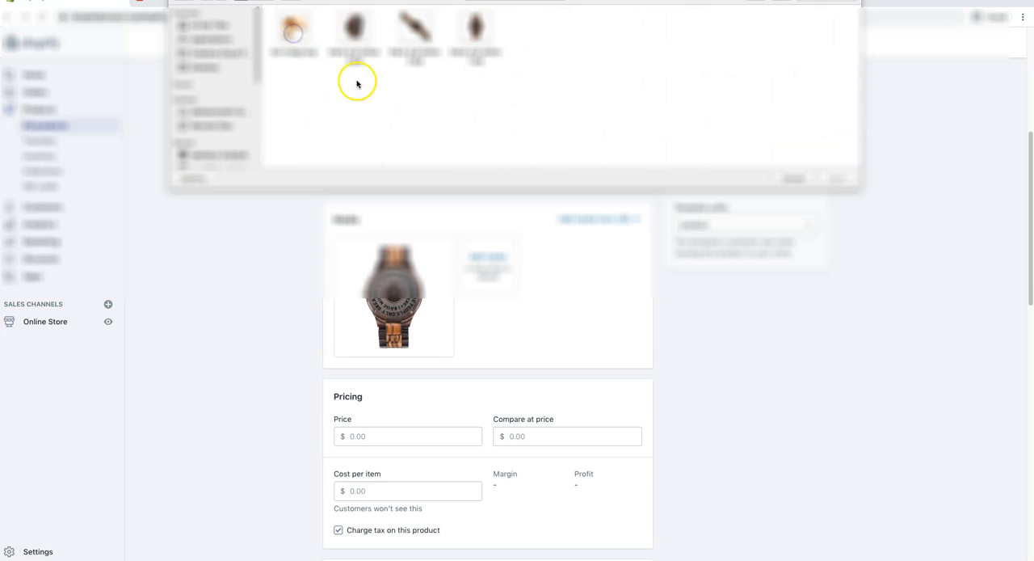
drag(517, 71, 291, 8)
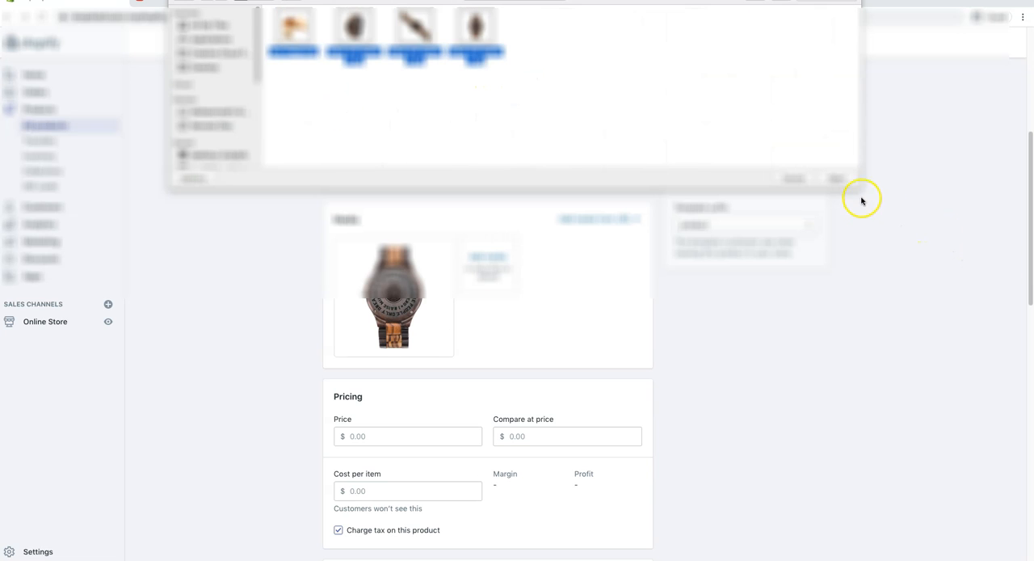
click(841, 179)
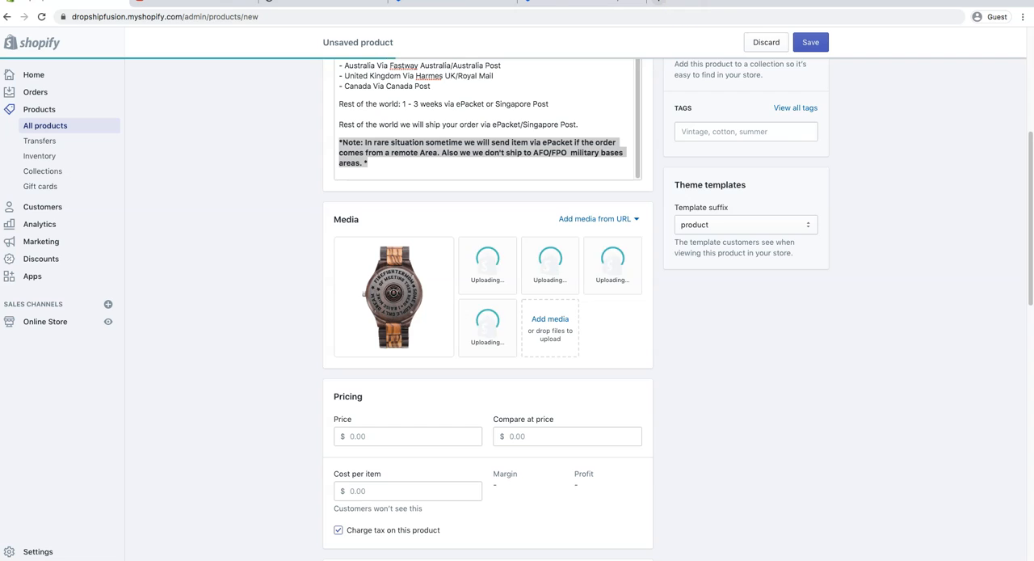
Search Google for "wooden watch" in a separate browser tab and show the Shopping results.
click(665, 4)
text(wooden watch)
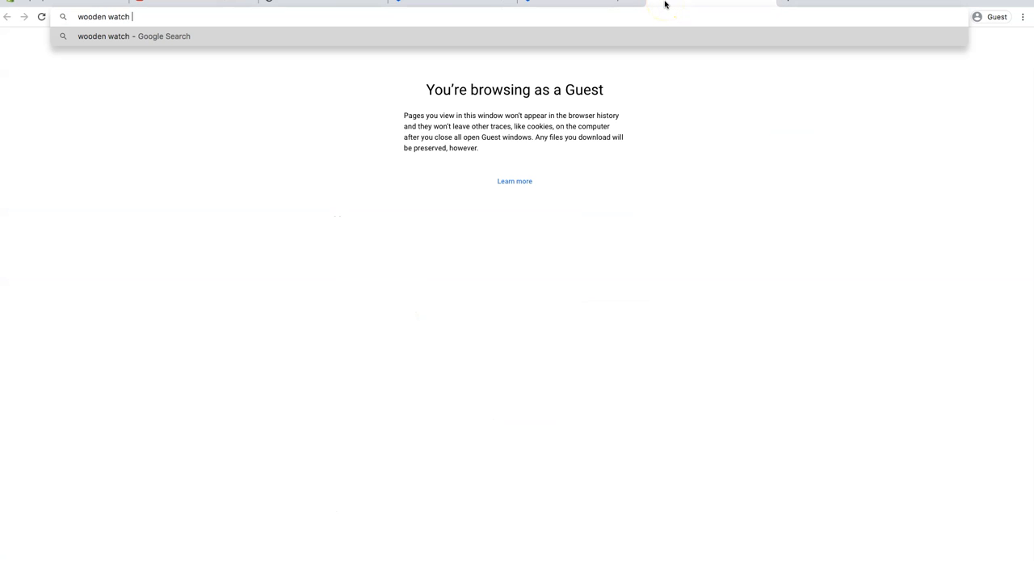
key(Return)
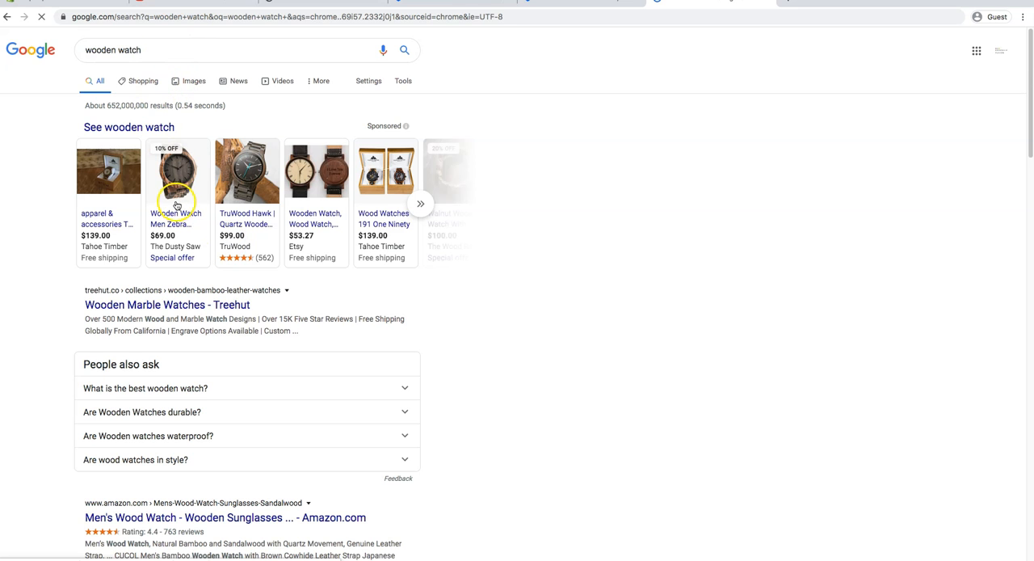
click(148, 83)
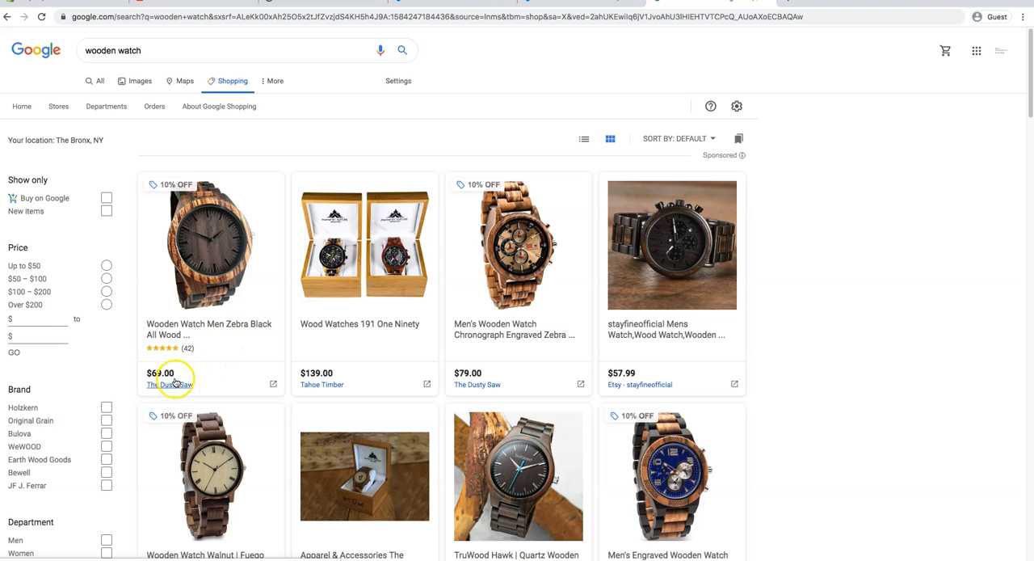
Compare competitors' wooden watch prices across the Shopping results, checking them against the watch in the unsaved Shopify product.
scroll(517, 339, down, 5)
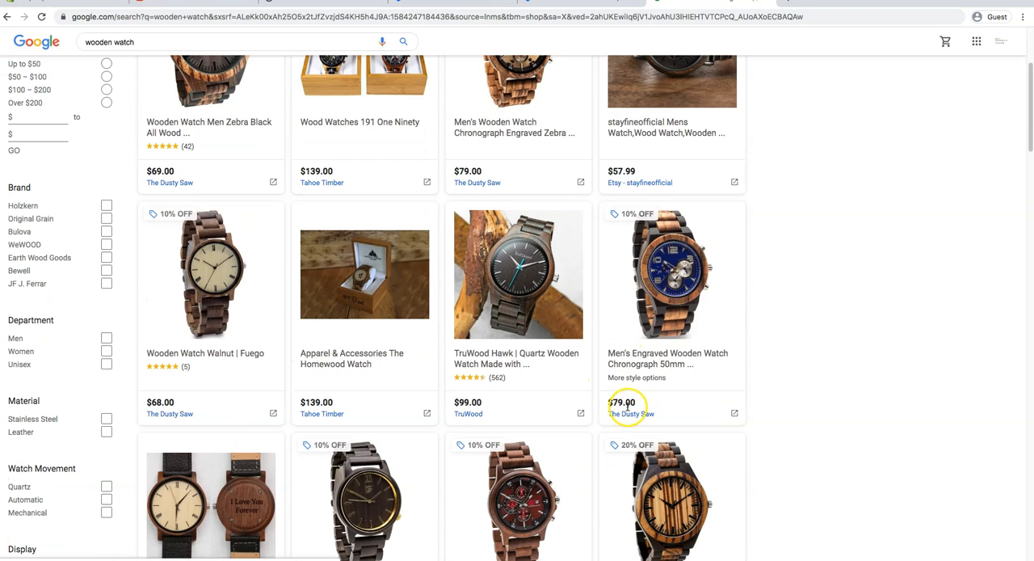
scroll(628, 406, down, 3)
scroll(632, 408, down, 4)
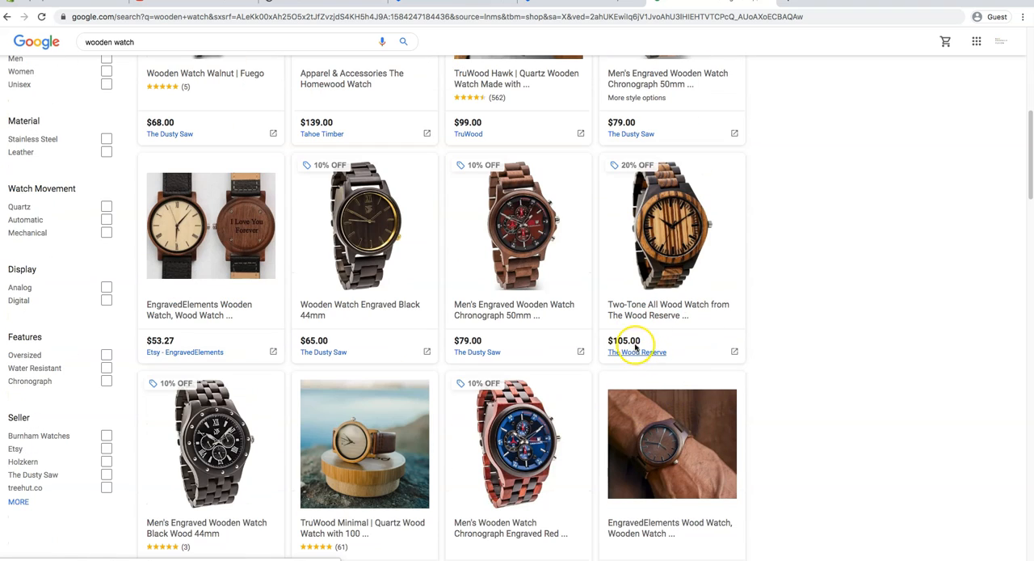
scroll(634, 346, down, 3)
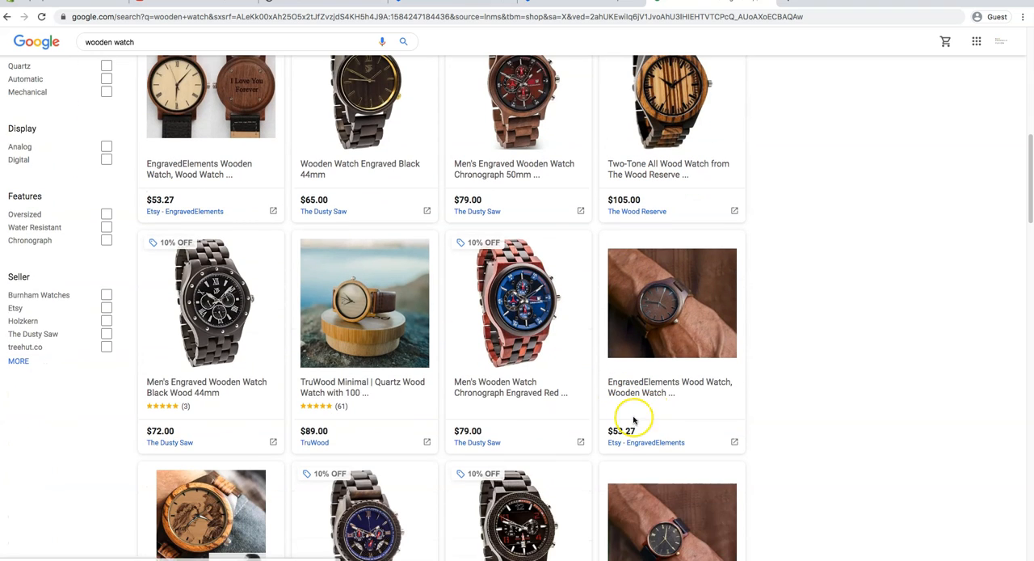
scroll(630, 432, down, 2)
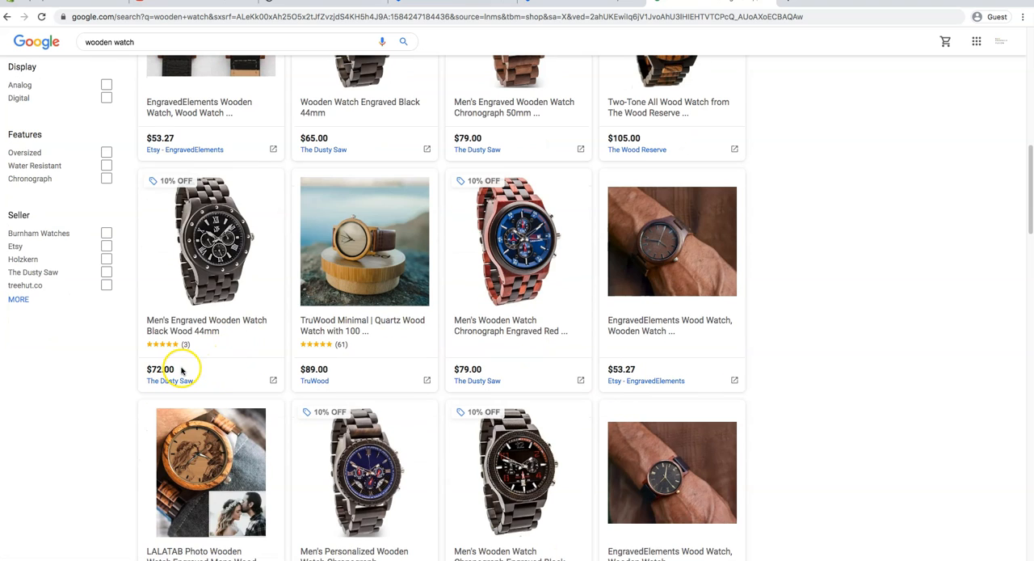
scroll(174, 369, down, 5)
scroll(159, 381, up, 1)
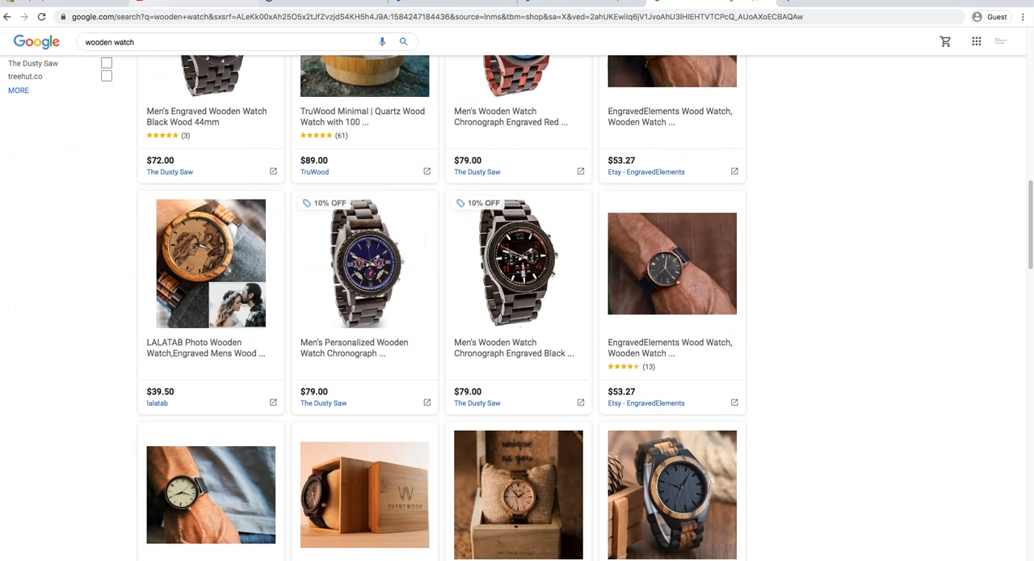
click(105, 2)
scroll(342, 392, up, 1)
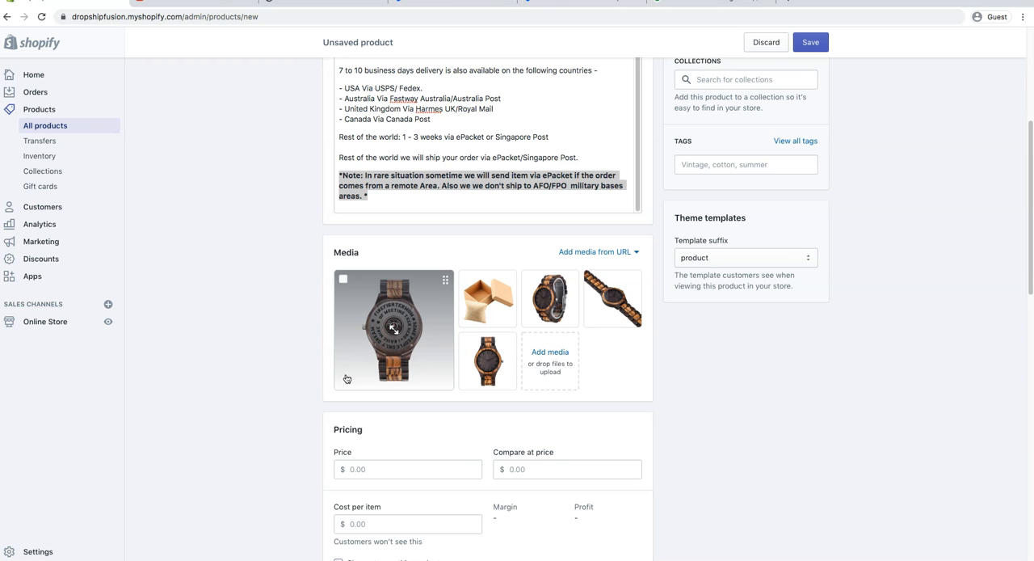
click(710, 3)
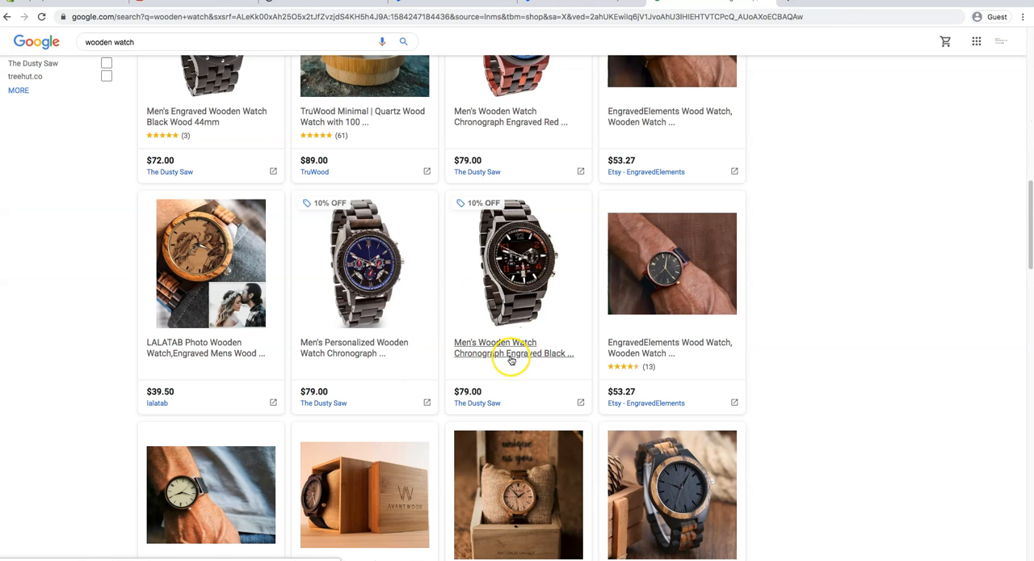
scroll(508, 363, down, 2)
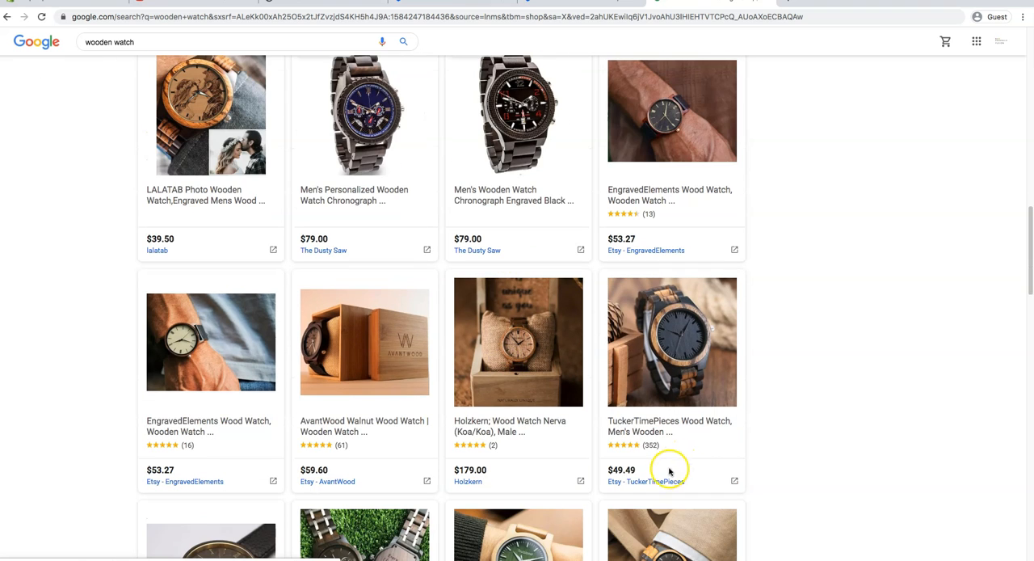
scroll(771, 470, down, 1)
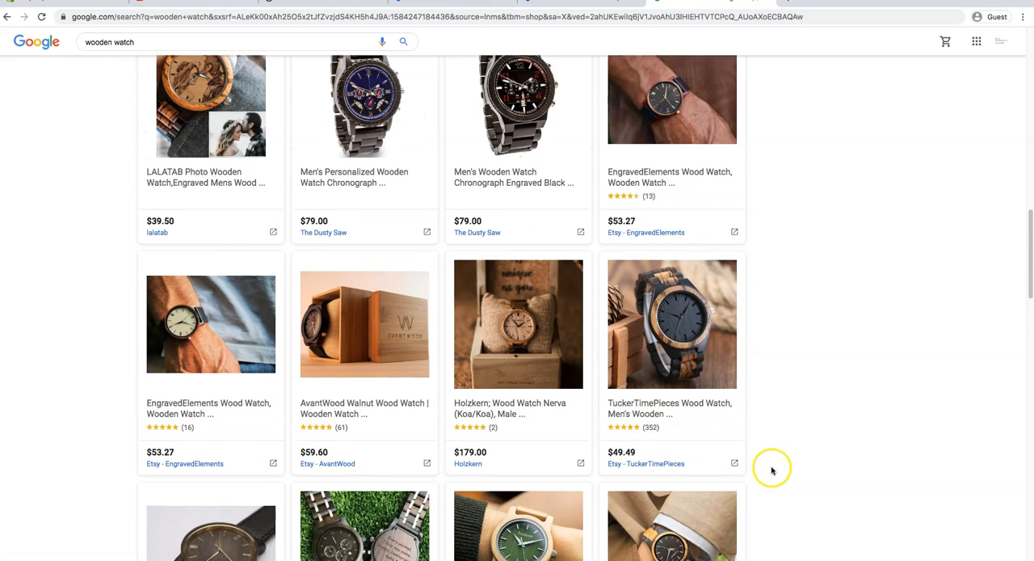
scroll(772, 470, down, 3)
scroll(235, 482, down, 5)
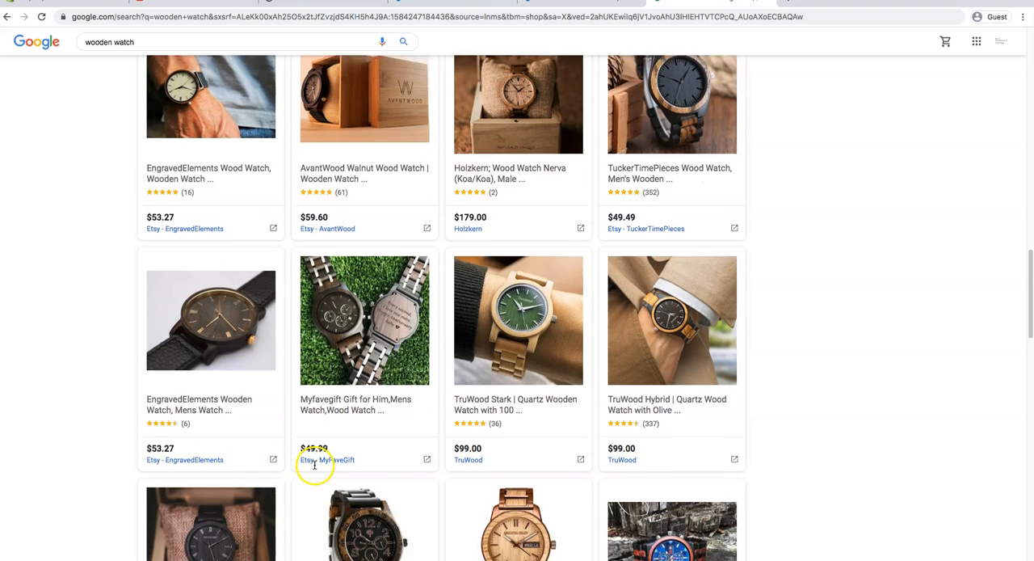
scroll(314, 464, up, 10)
scroll(252, 290, up, 2)
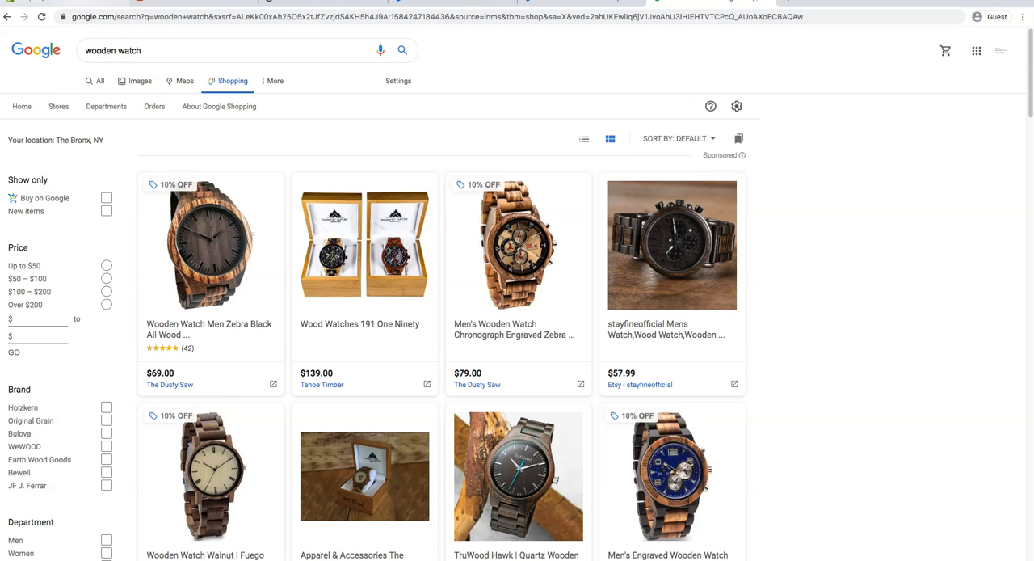
Return to the unsaved Shopify product and place the standing watch photo ahead of the gift box image in the media.
click(74, 2)
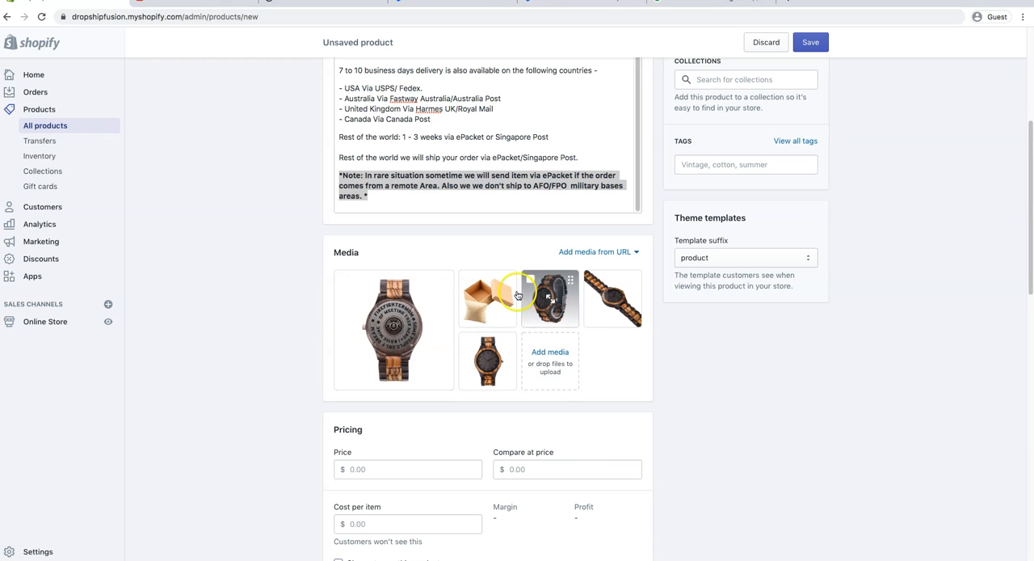
mouse_move(554, 281)
mouse_down()
mouse_move(488, 283)
mouse_move(622, 299)
mouse_move(618, 289)
mouse_move(565, 288)
mouse_up()
drag(487, 354, 579, 371)
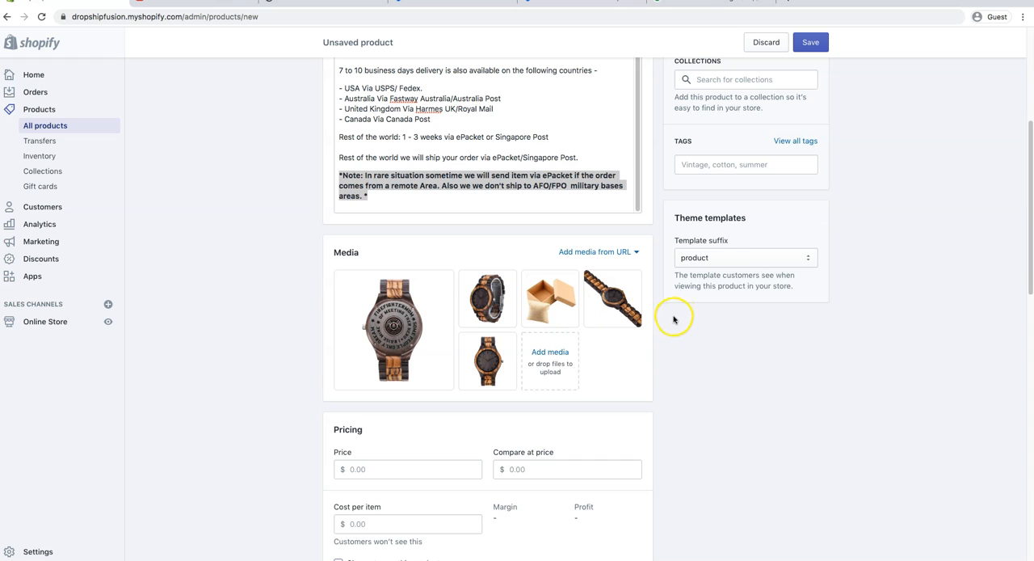
Set the product's price to 65.00 and its compare at price to 105.
scroll(672, 327, down, 2)
click(418, 402)
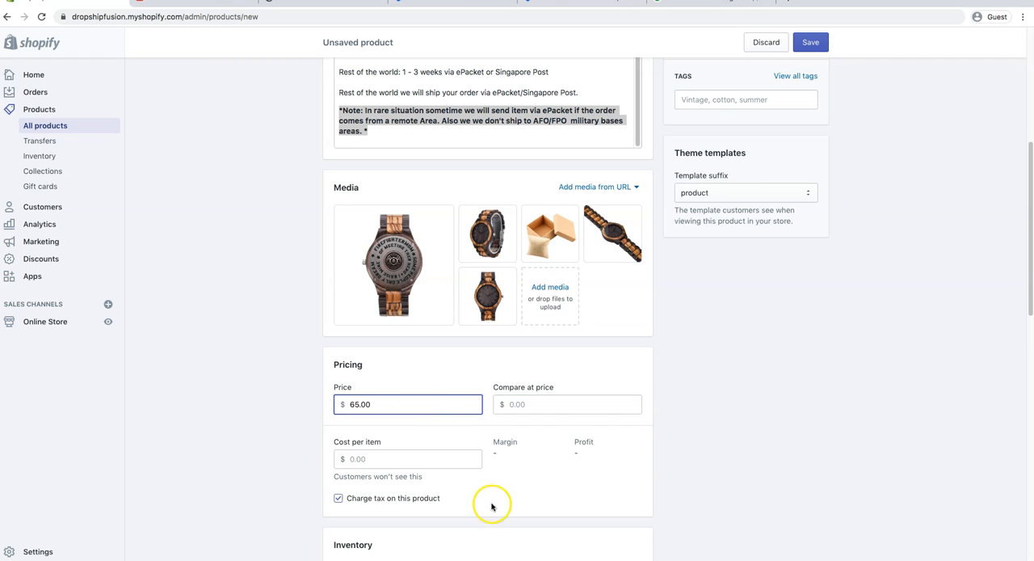
click(547, 397)
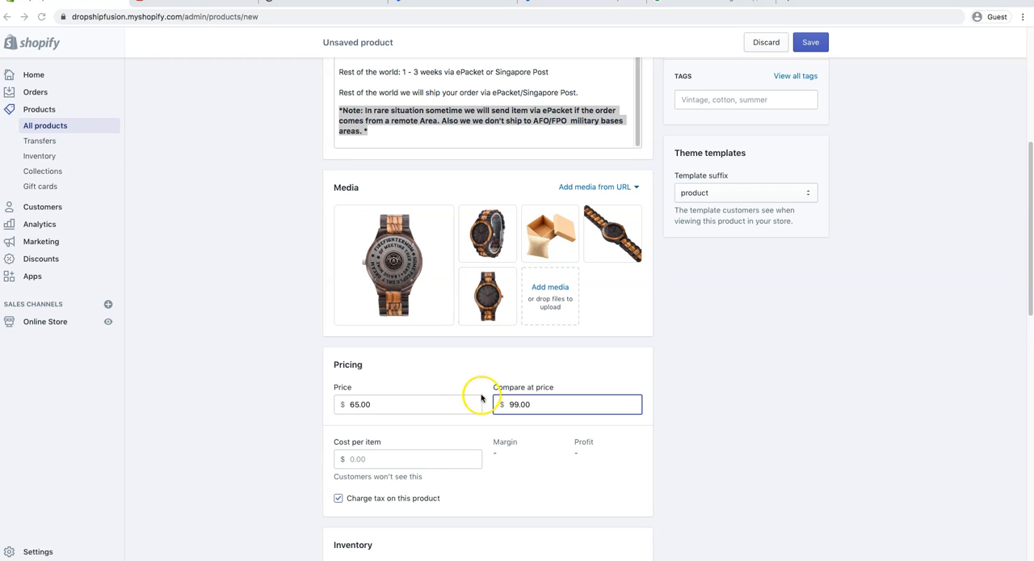
double_click(519, 404)
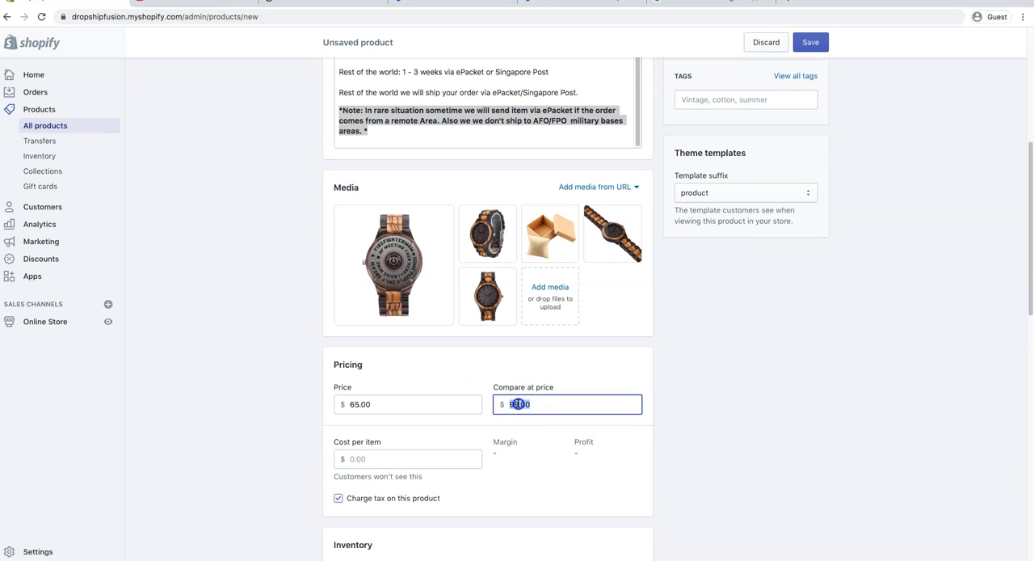
text(105)
Turn off quantity tracking in the product's inventory settings and check the shipping weight and customs fields.
scroll(362, 464, down, 3)
scroll(436, 485, down, 3)
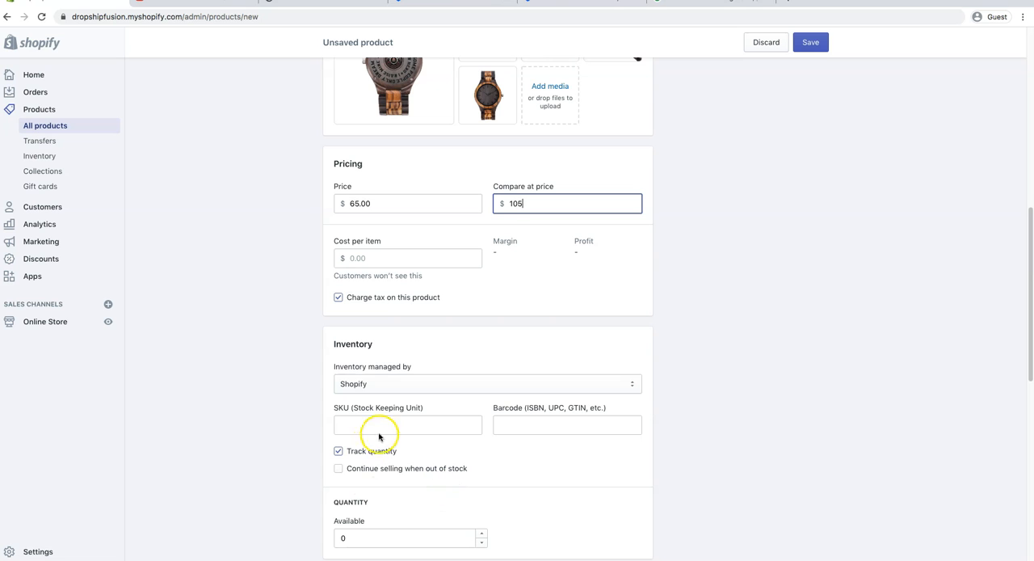
click(376, 451)
scroll(437, 514, down, 1)
scroll(437, 514, down, 6)
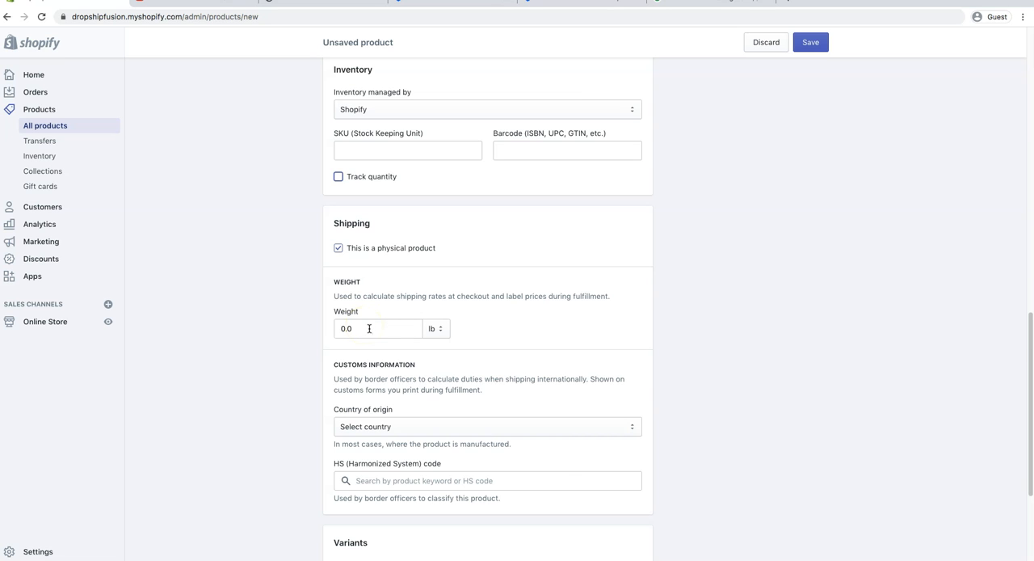
scroll(361, 339, up, 1)
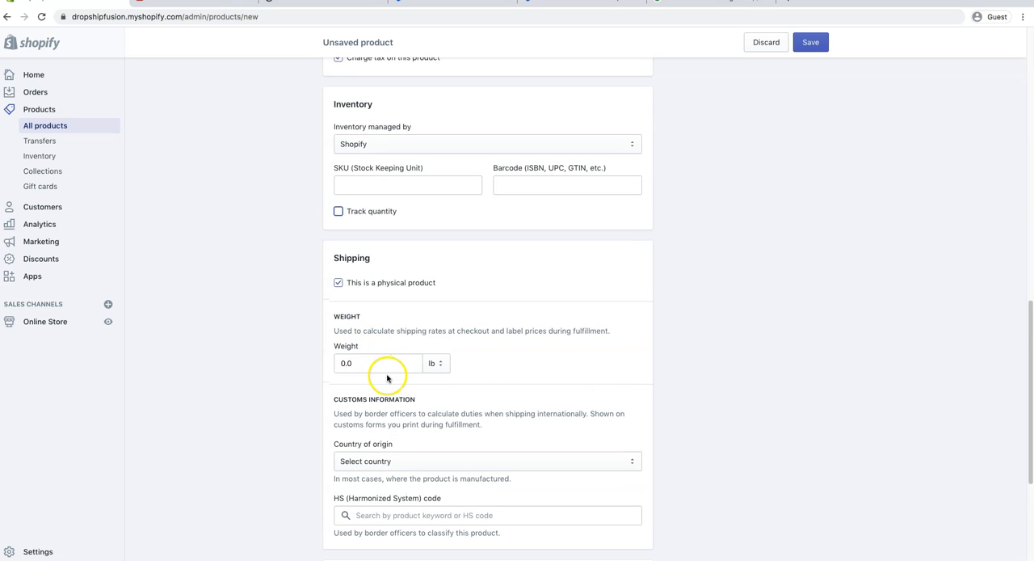
scroll(386, 373, up, 1)
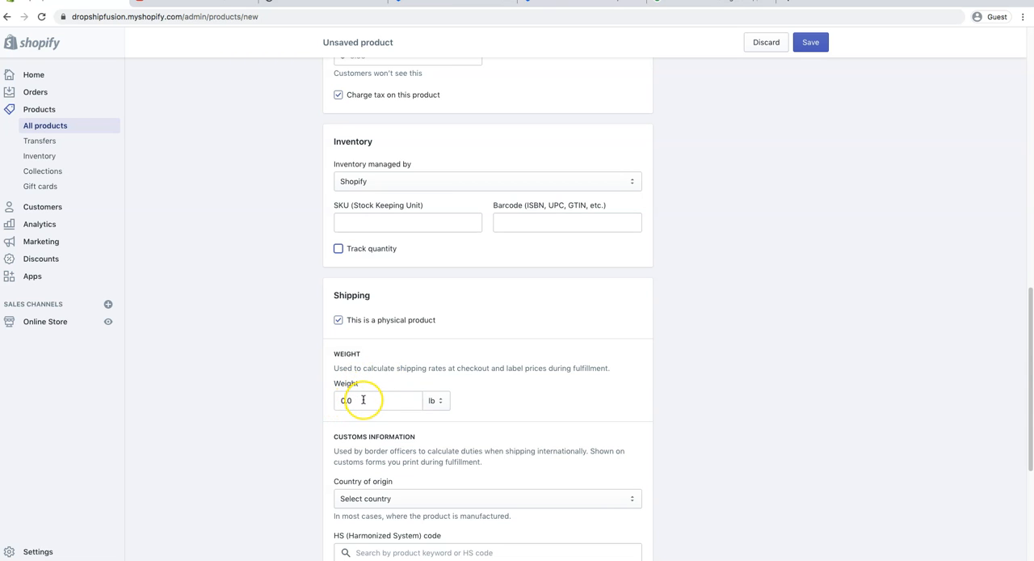
Format the "Product Specification:" line at the start of the description as a large heading.
scroll(363, 399, up, 15)
scroll(408, 402, up, 3)
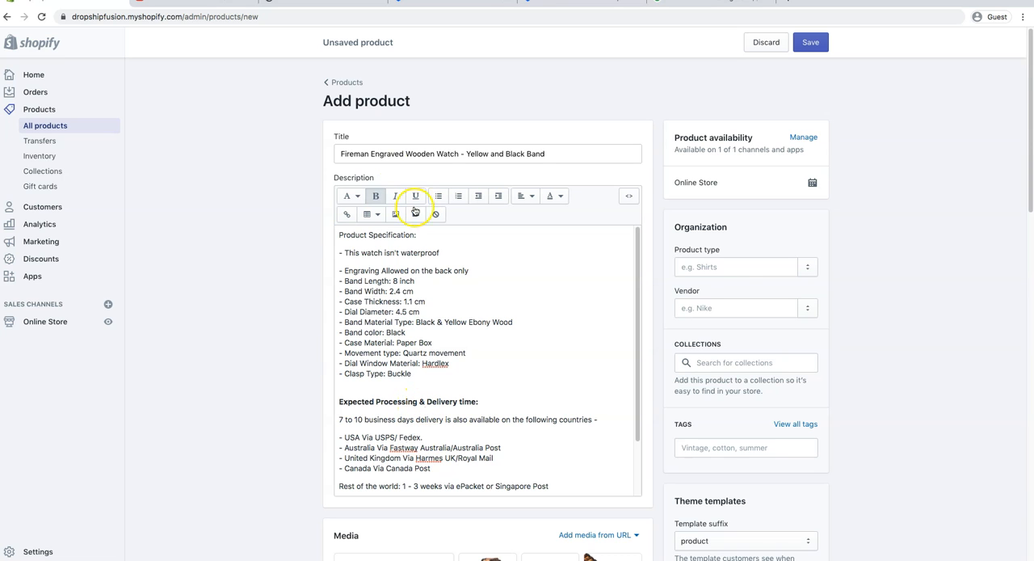
triple_click(396, 234)
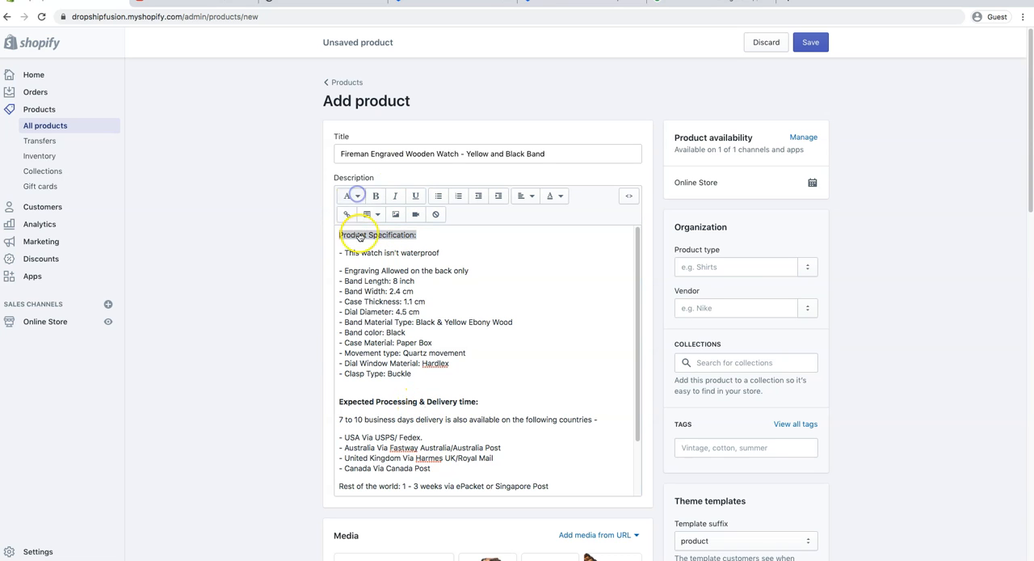
click(356, 196)
click(353, 263)
click(340, 280)
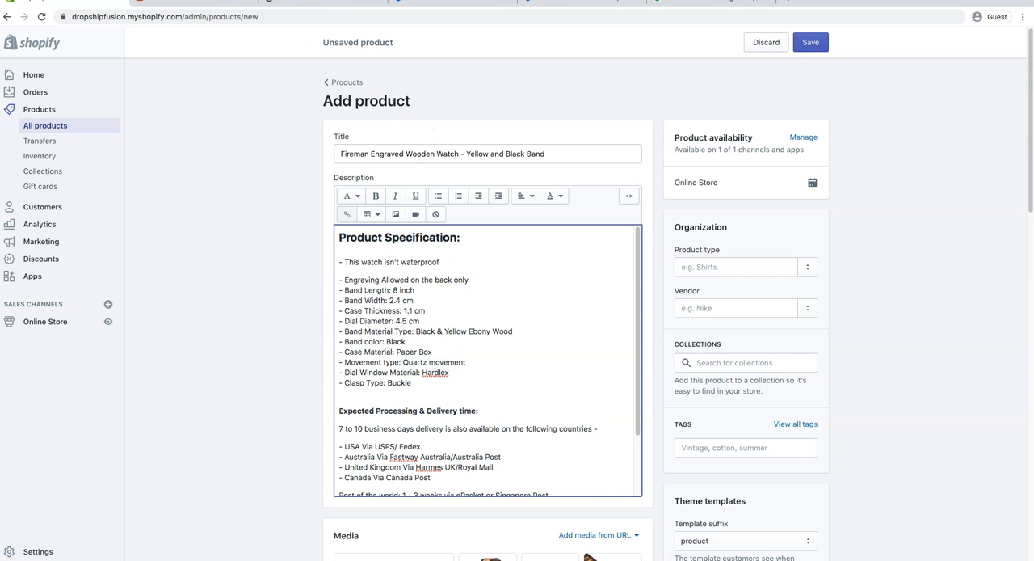
Switch to the DropshipFusion supplier site and open the Dog Tag Keychain from its print on demand products.
click(325, 1)
scroll(532, 299, up, 5)
click(266, 50)
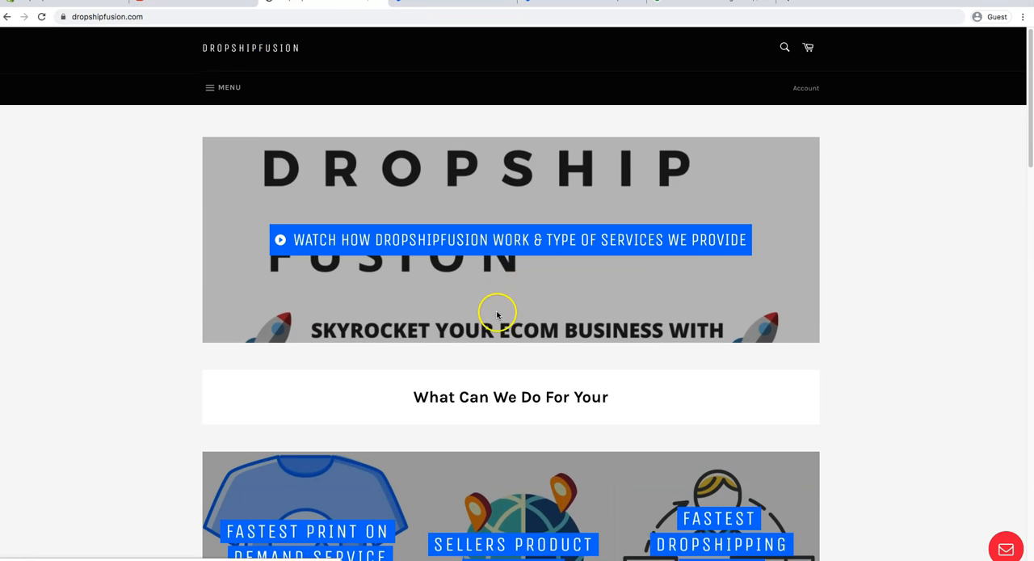
scroll(496, 312, down, 3)
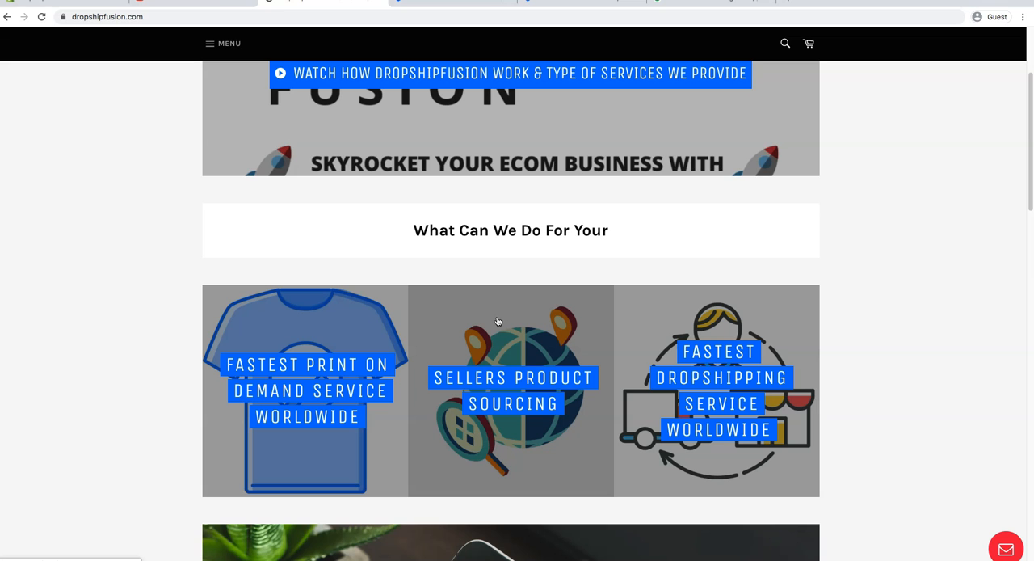
click(370, 317)
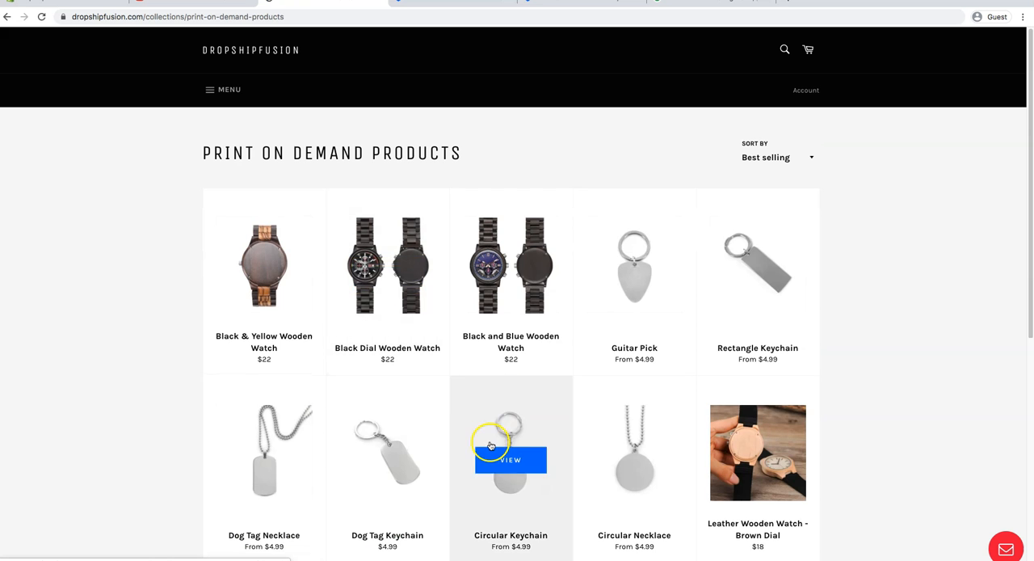
click(382, 395)
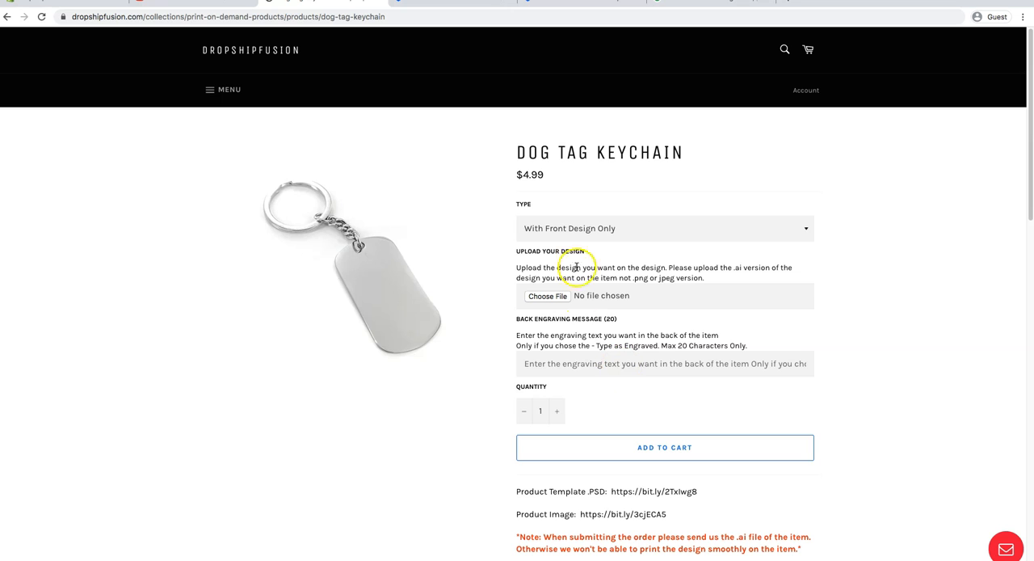
Check the design type options of the Dog Tag Keychain and return to the print on demand products collection.
click(614, 231)
click(614, 240)
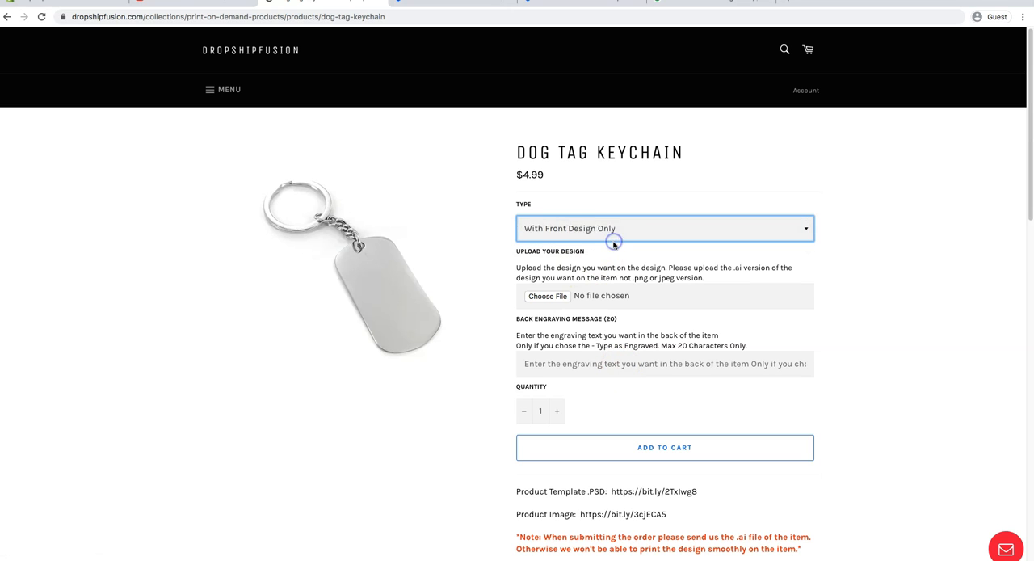
click(590, 229)
click(588, 216)
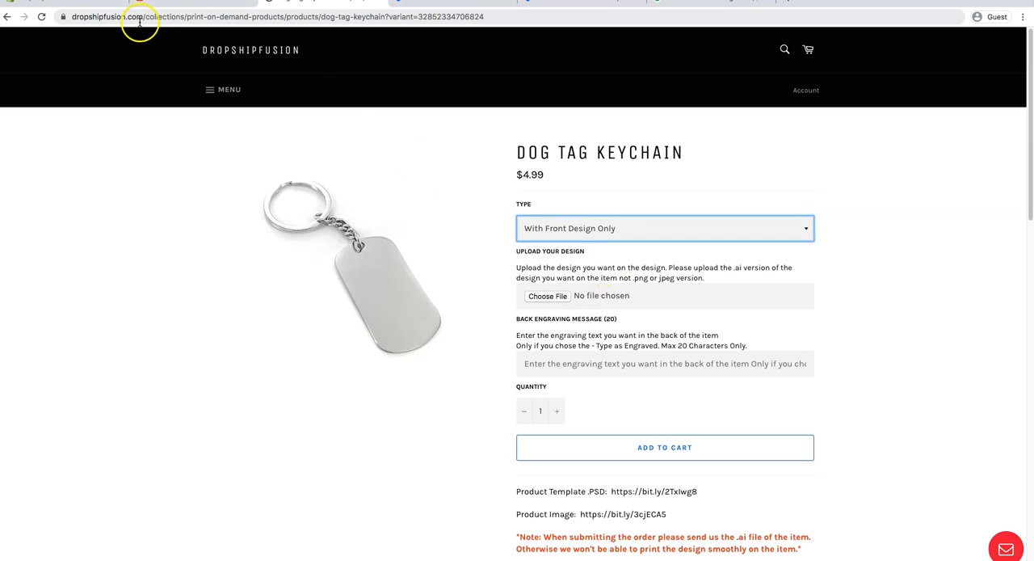
click(6, 16)
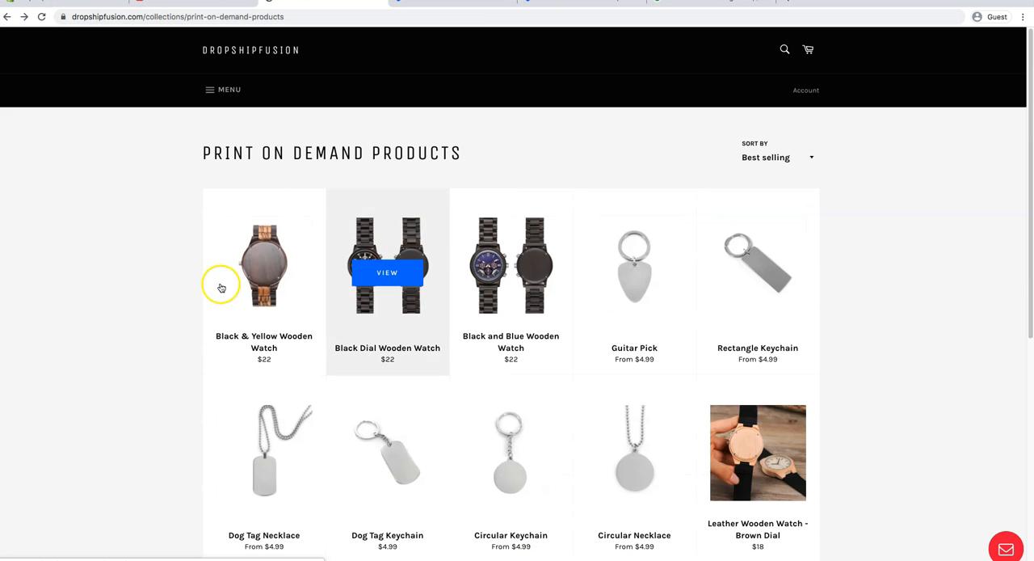
Switch back to the Shopify admin, review the unsaved Fireman Engraved Wooden Watch listing down to its pricing, and save the product.
click(90, 5)
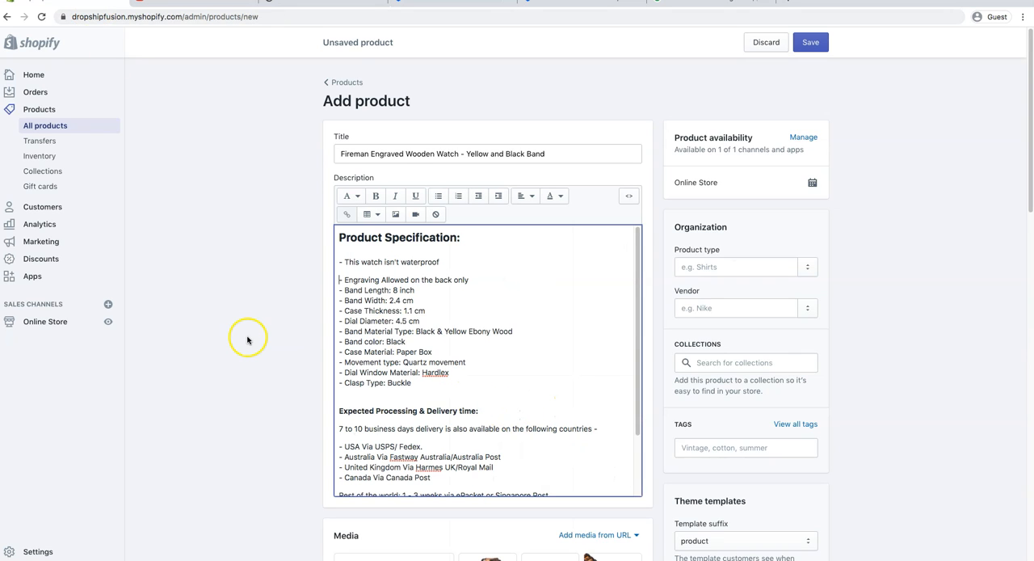
scroll(240, 338, down, 2)
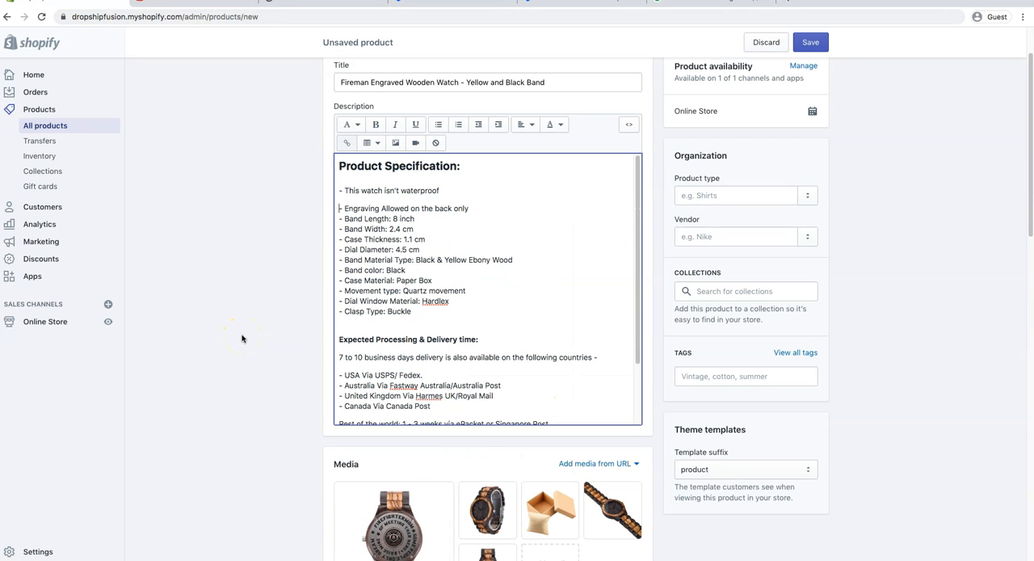
scroll(242, 339, down, 5)
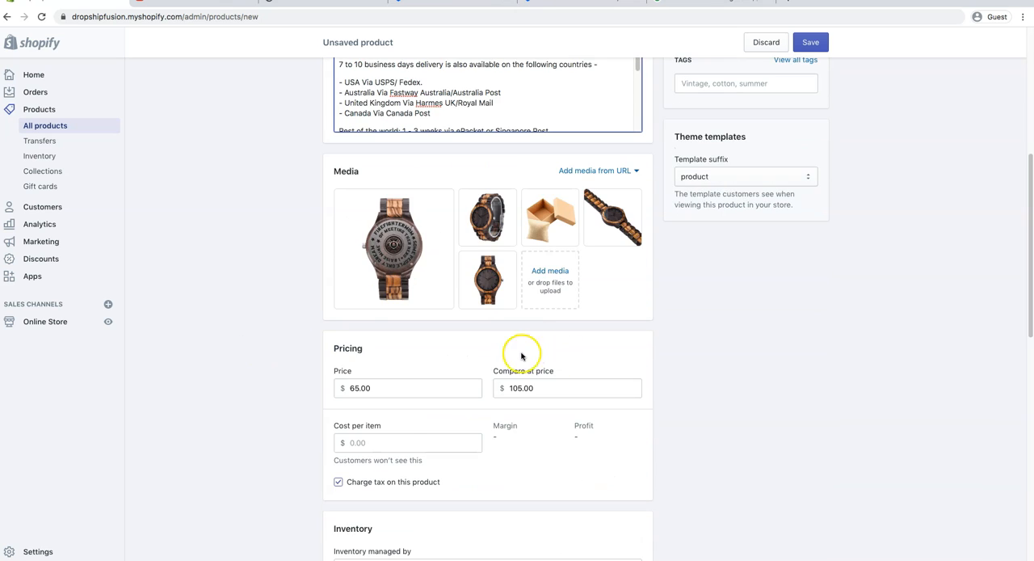
scroll(526, 359, down, 10)
click(811, 42)
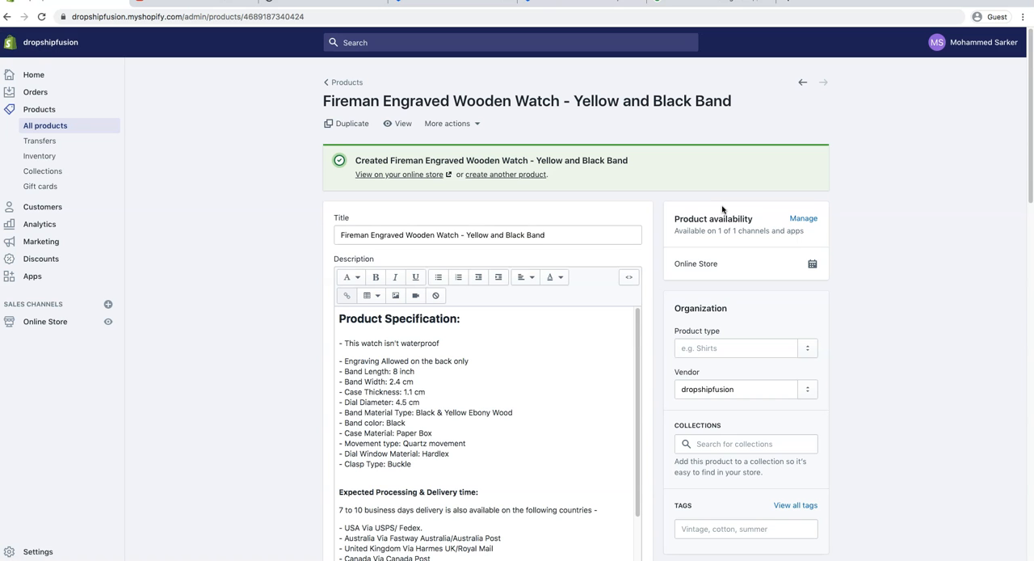
View the saved watch in the online store and look through its product images, ending on the engraved back.
click(394, 124)
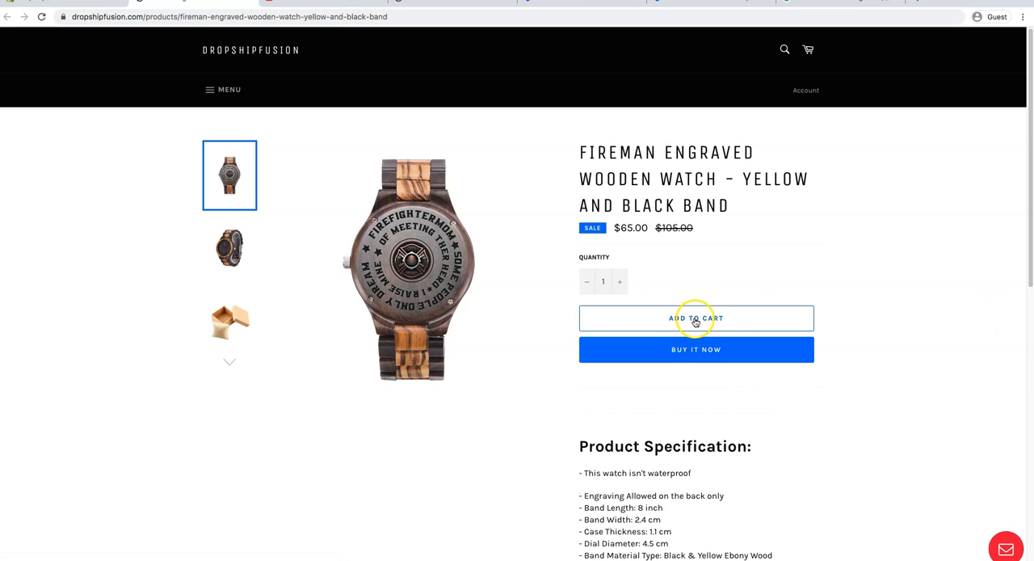
click(225, 247)
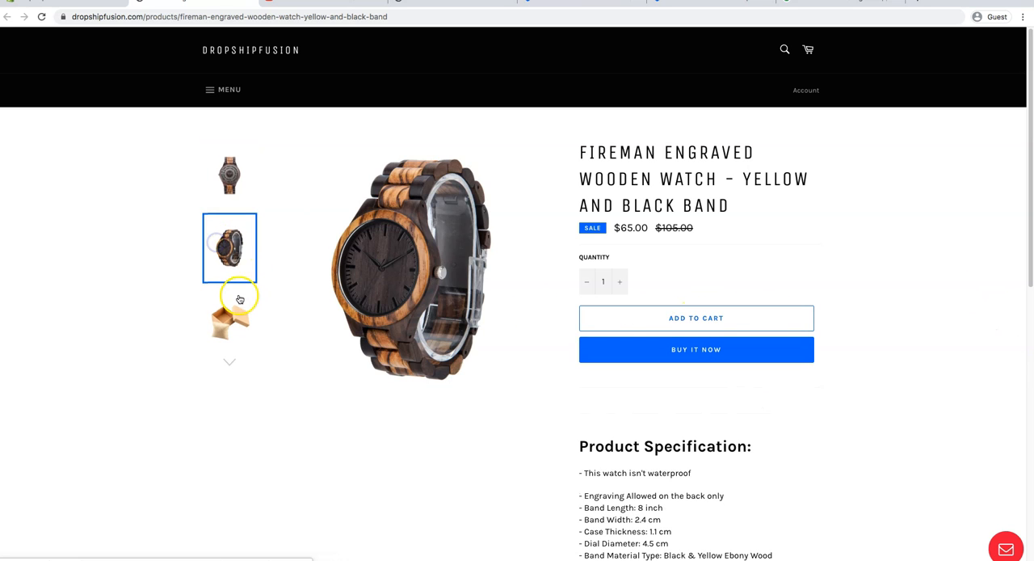
click(235, 301)
click(226, 360)
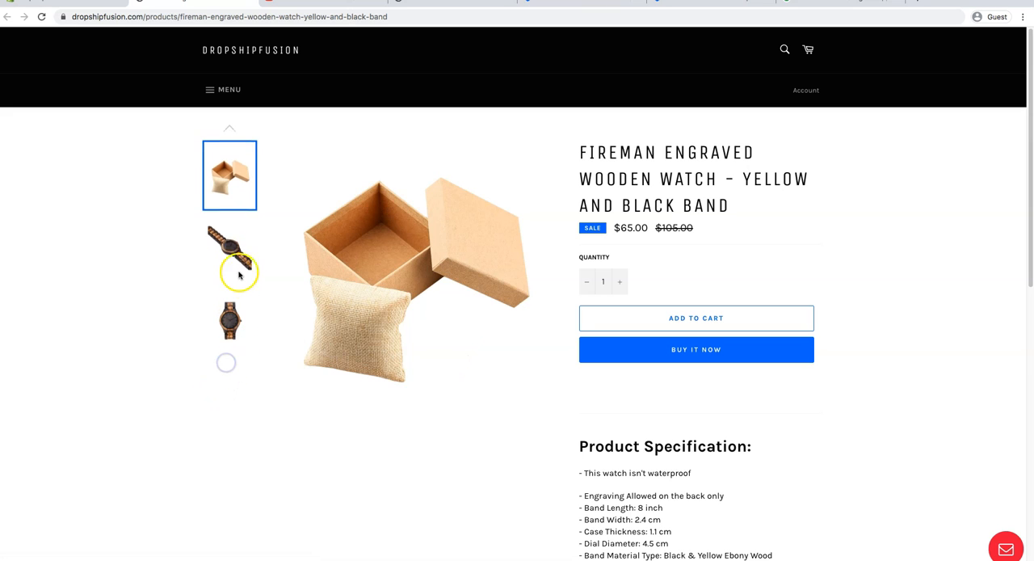
click(239, 242)
click(229, 311)
click(231, 172)
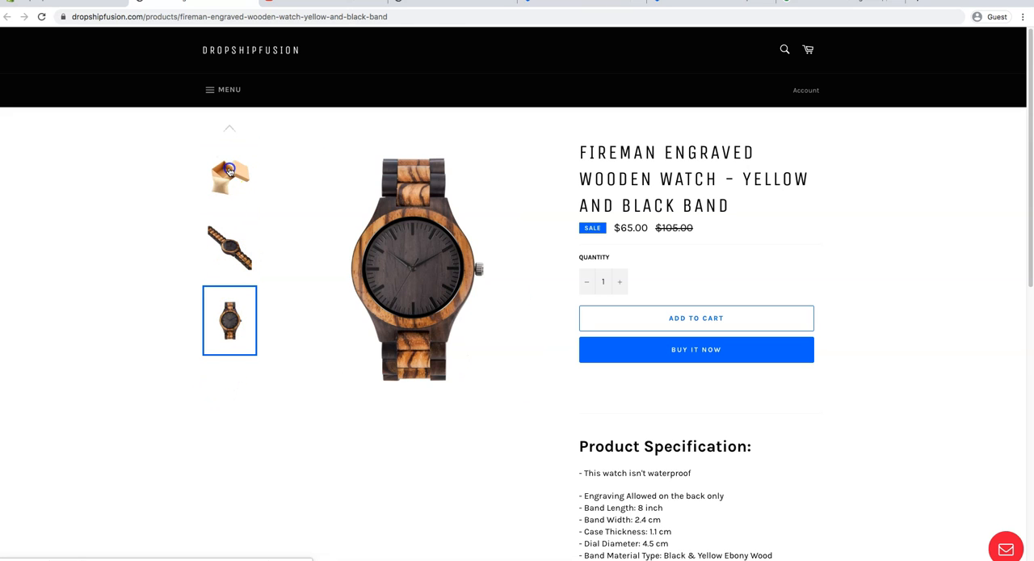
click(232, 174)
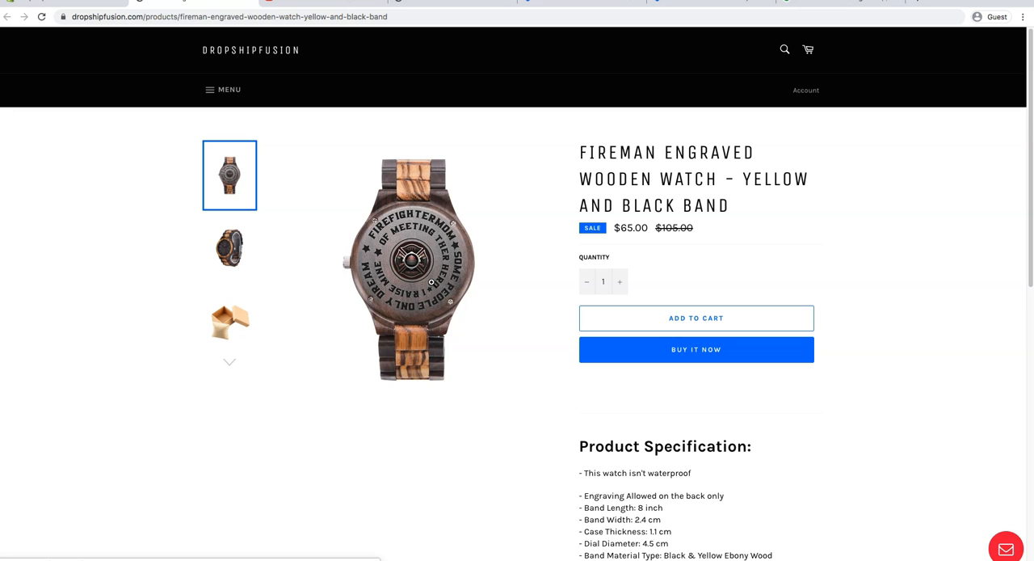
click(432, 284)
Look over the product specification on the watch's store page, then open the store's contact form and close it.
scroll(436, 297, down, 5)
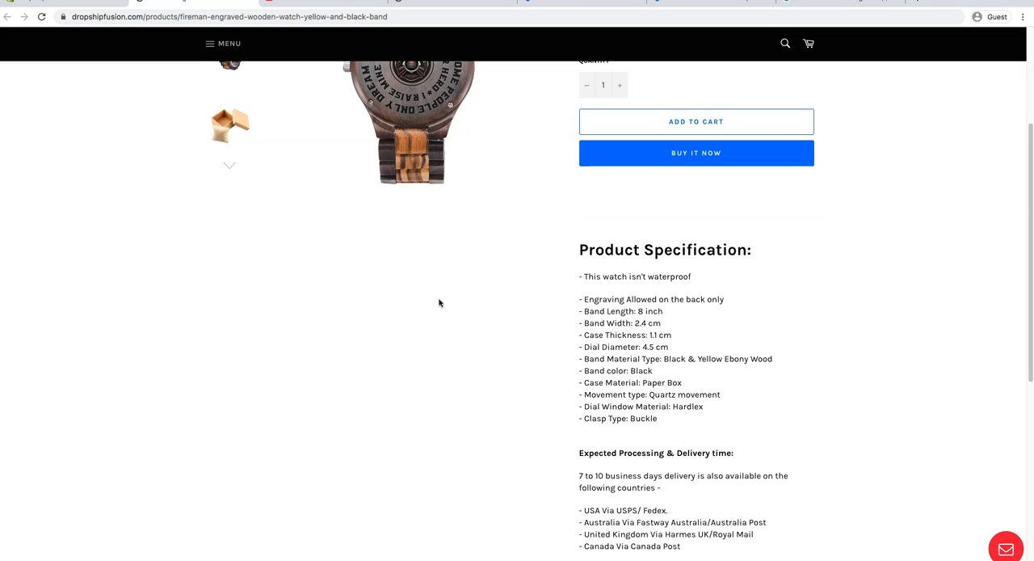
scroll(441, 306, up, 5)
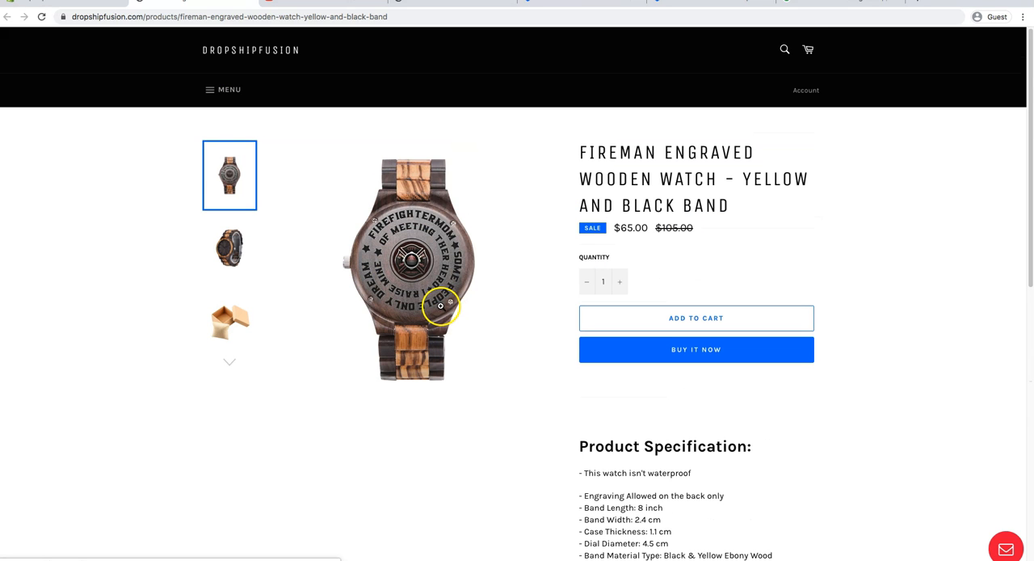
click(1005, 549)
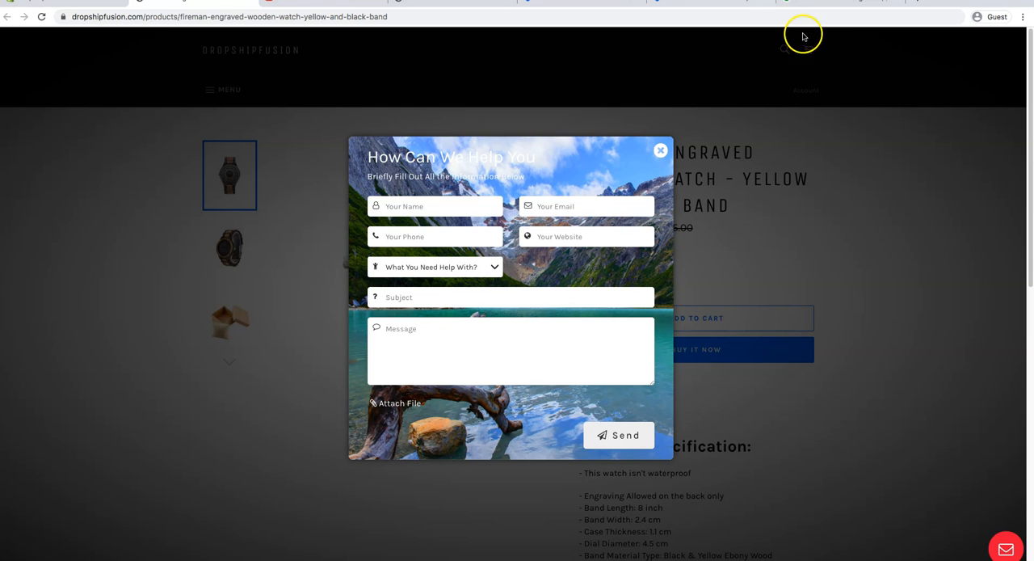
click(661, 152)
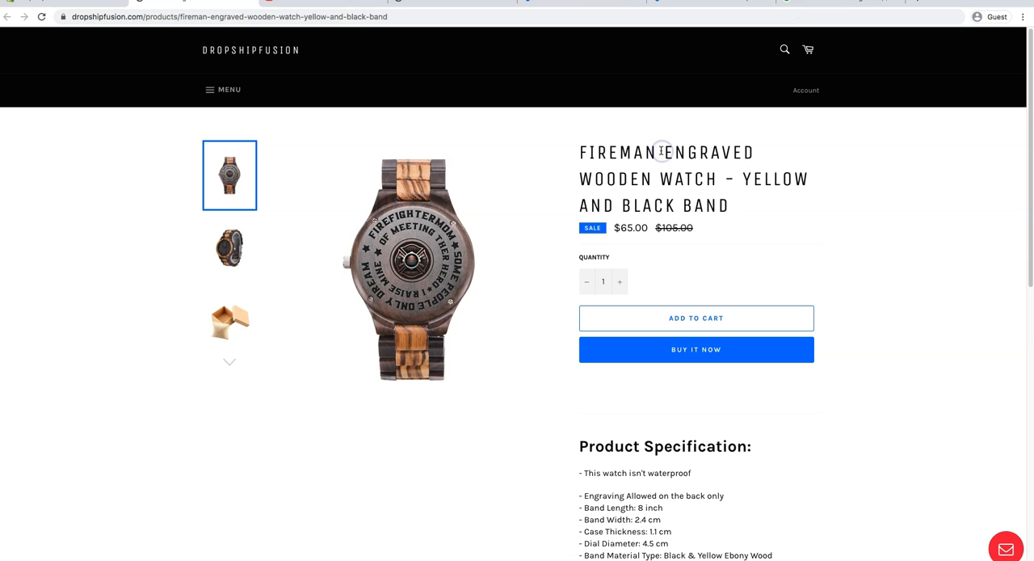